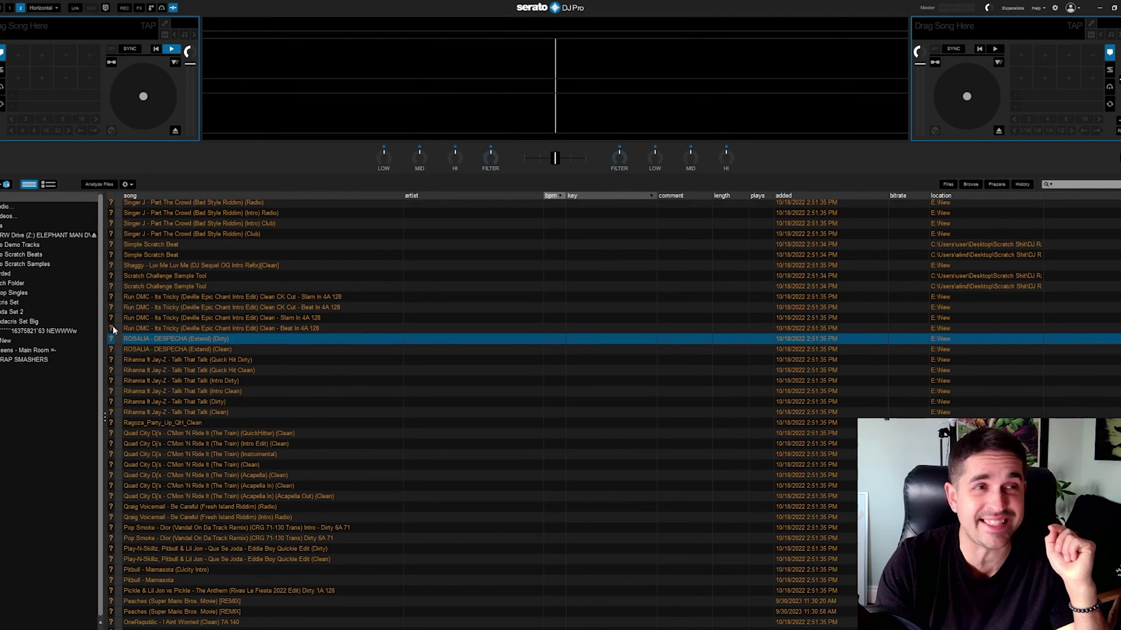
- Hide the location column in the track list and show it again
{"action": "scroll", "coordinate": [113, 405], "scroll_direction": "down", "scroll_amount": 5}
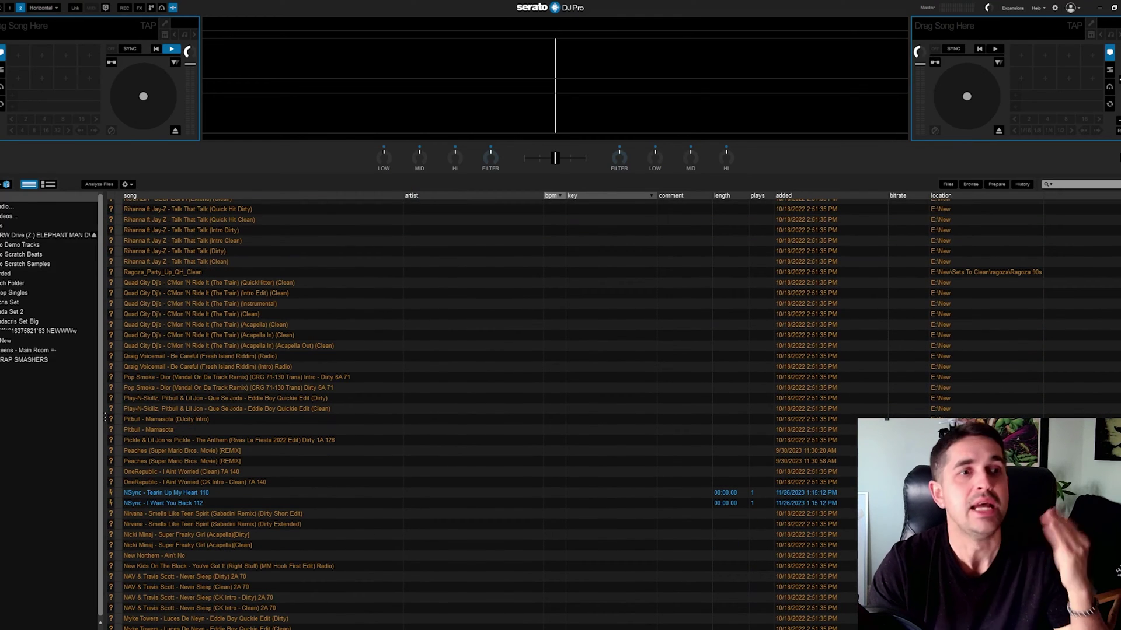
{"action": "scroll", "coordinate": [675, 373], "scroll_direction": "down", "scroll_amount": 1}
{"action": "left_click", "coordinate": [981, 308]}
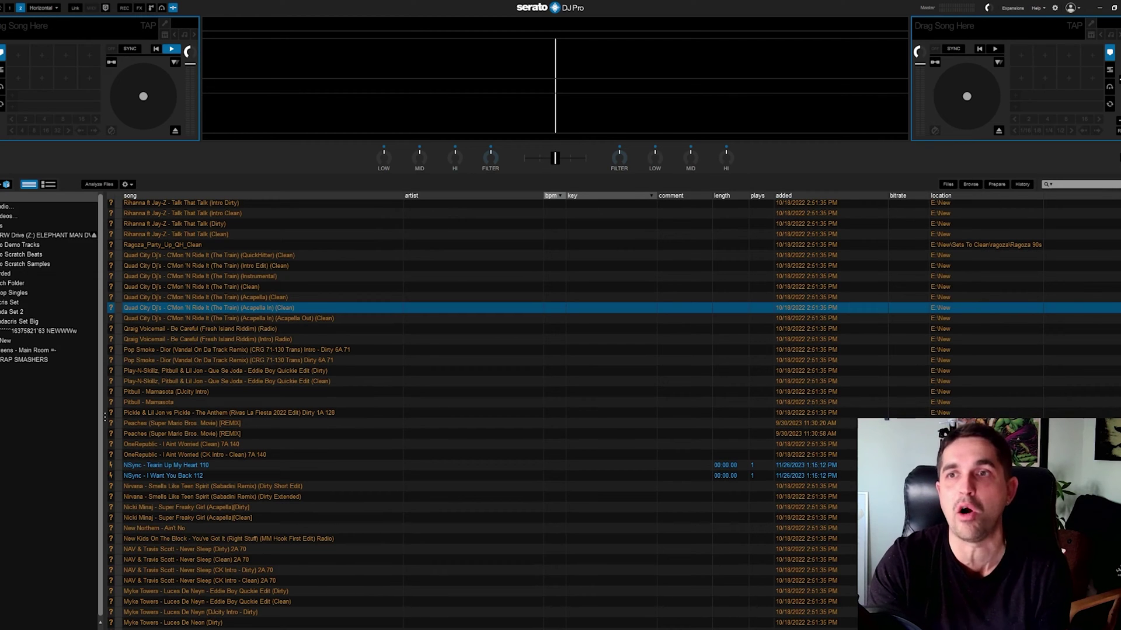
{"action": "right_click", "coordinate": [1109, 195]}
{"action": "left_click", "coordinate": [1103, 317]}
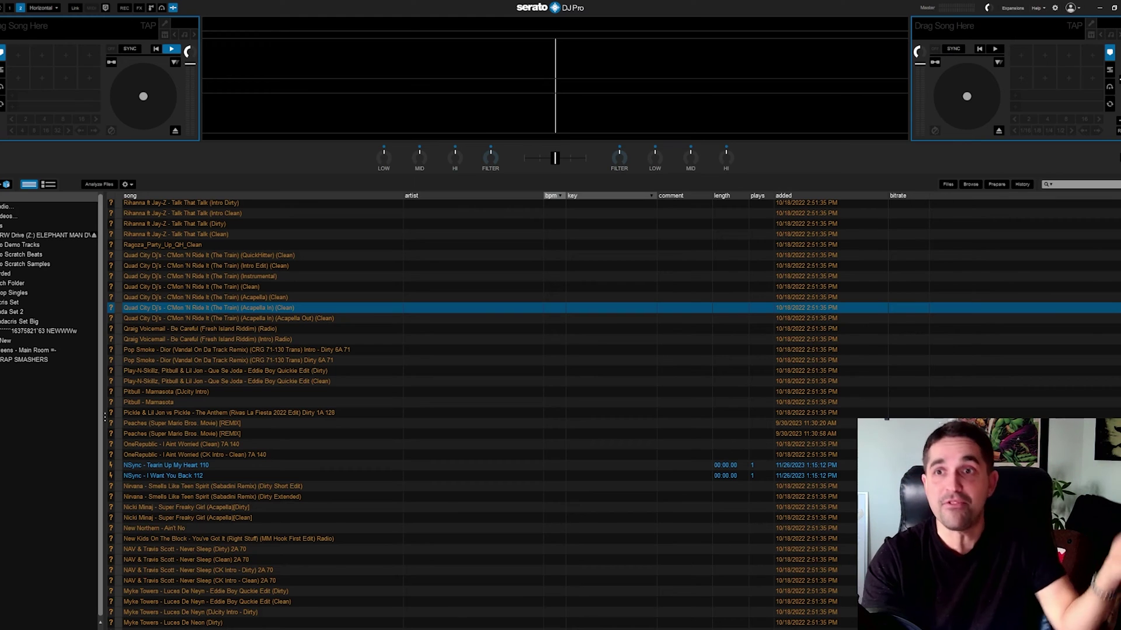
{"action": "right_click", "coordinate": [1103, 195]}
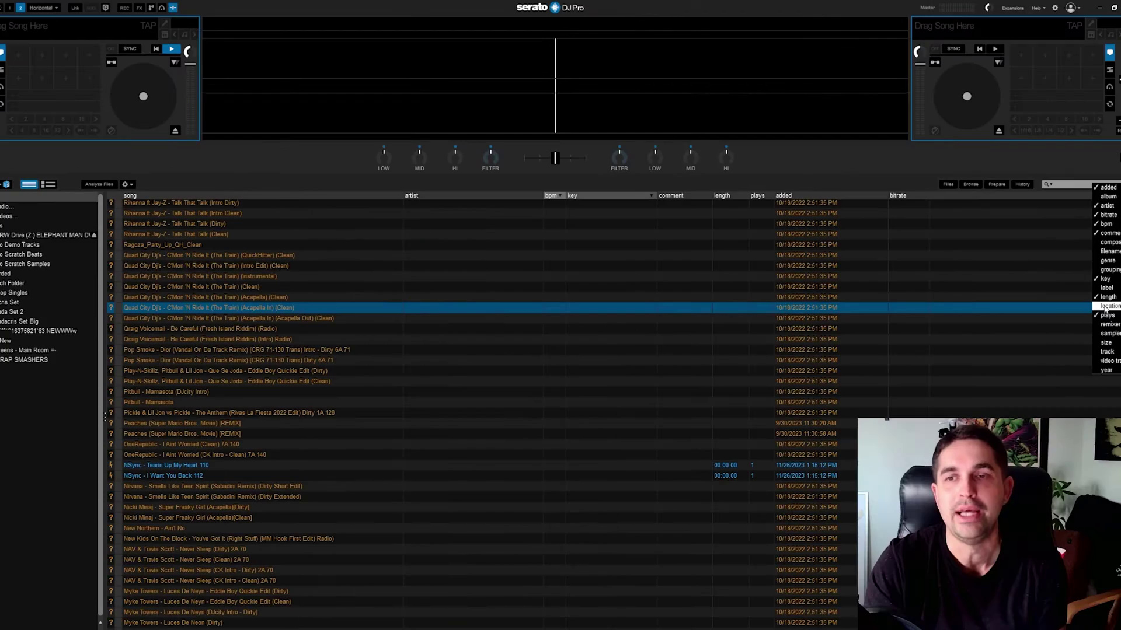
{"action": "left_click", "coordinate": [1089, 417]}
- Examine the location paths of the missing tracks in the library, including the Run DMC - Its Tricky versions
{"action": "scroll", "coordinate": [953, 315], "scroll_direction": "down", "scroll_amount": 3}
{"action": "scroll", "coordinate": [953, 292], "scroll_direction": "up", "scroll_amount": 2}
{"action": "left_click", "coordinate": [944, 344]}
{"action": "scroll", "coordinate": [934, 358], "scroll_direction": "down", "scroll_amount": 1}
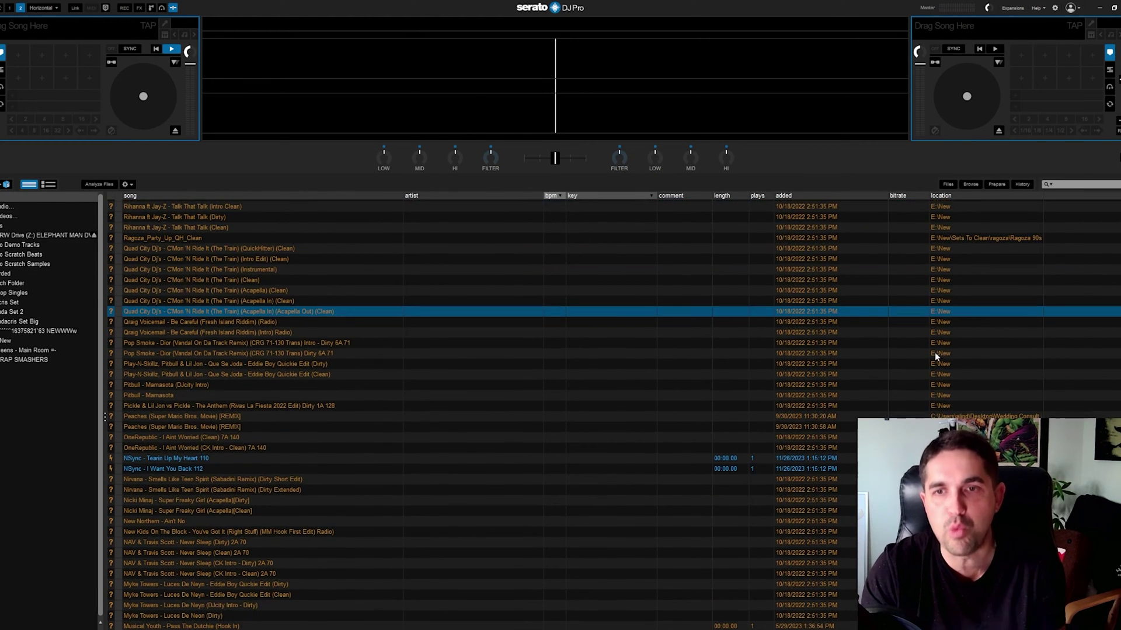
{"action": "scroll", "coordinate": [951, 341], "scroll_direction": "down", "scroll_amount": 3}
{"action": "scroll", "coordinate": [948, 338], "scroll_direction": "down", "scroll_amount": 2}
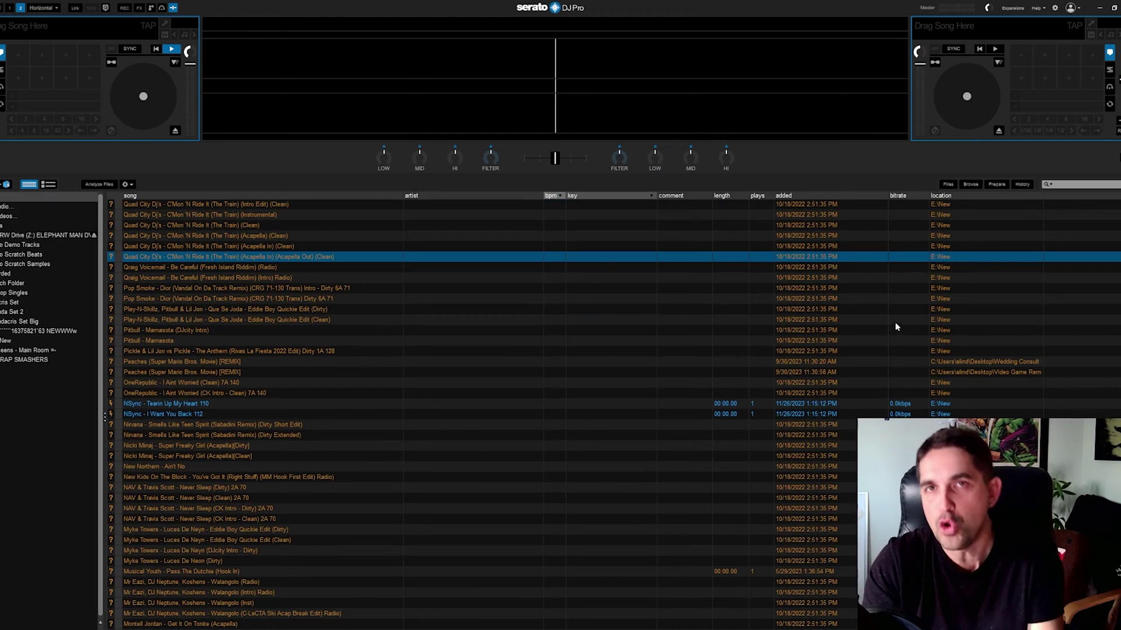
{"action": "scroll", "coordinate": [896, 326], "scroll_direction": "down", "scroll_amount": 1}
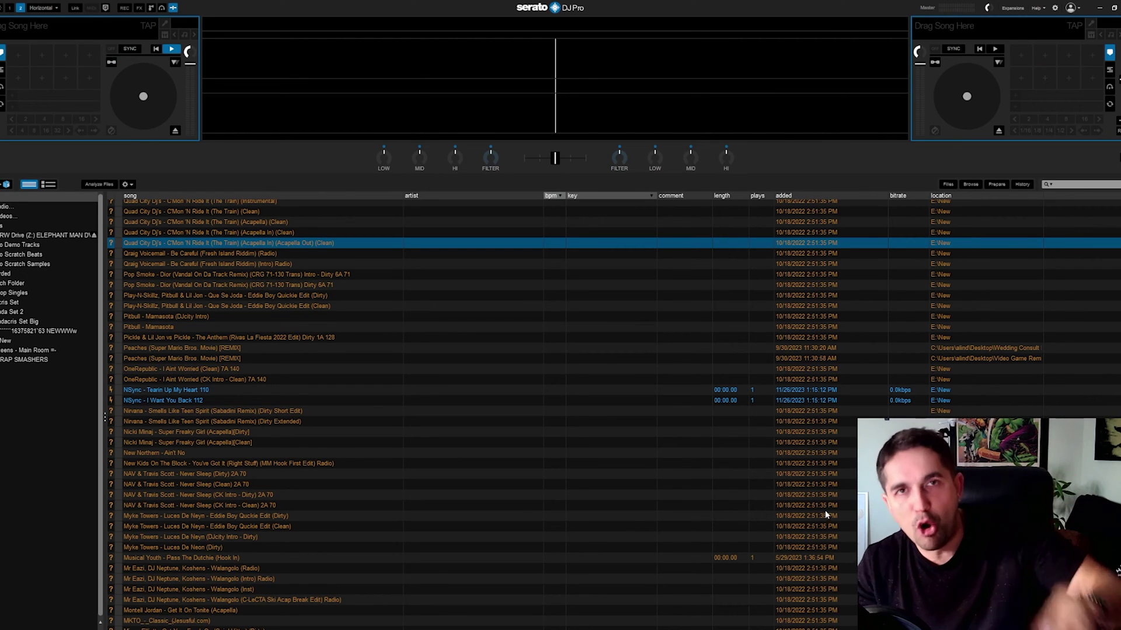
{"action": "left_click", "coordinate": [989, 296]}
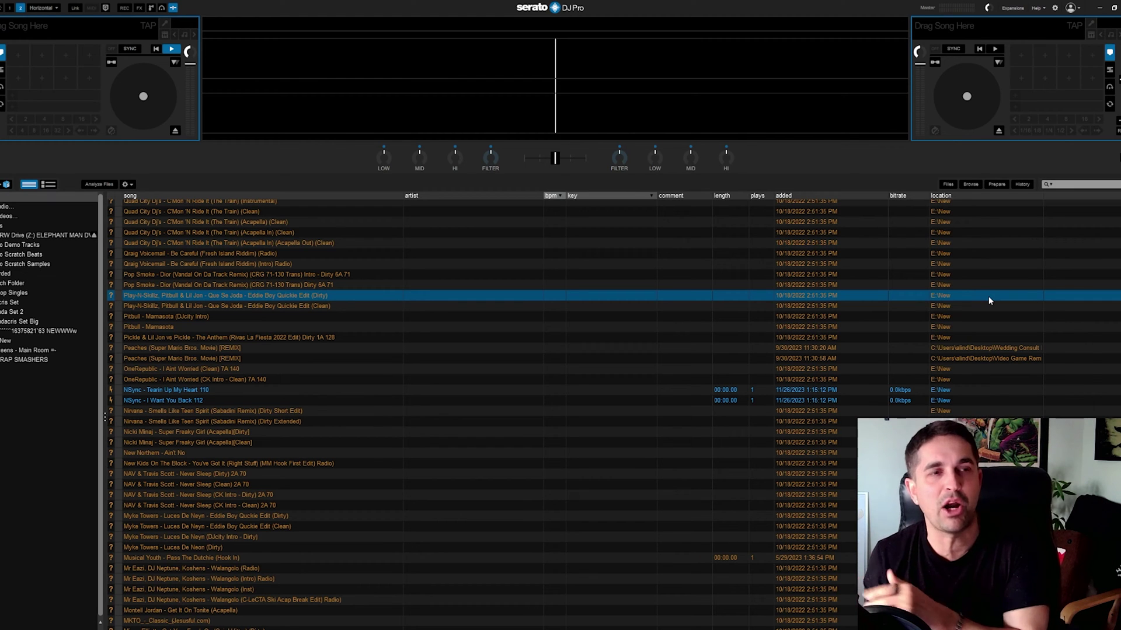
{"action": "scroll", "coordinate": [404, 326], "scroll_direction": "up", "scroll_amount": 5}
{"action": "scroll", "coordinate": [398, 323], "scroll_direction": "up", "scroll_amount": 2}
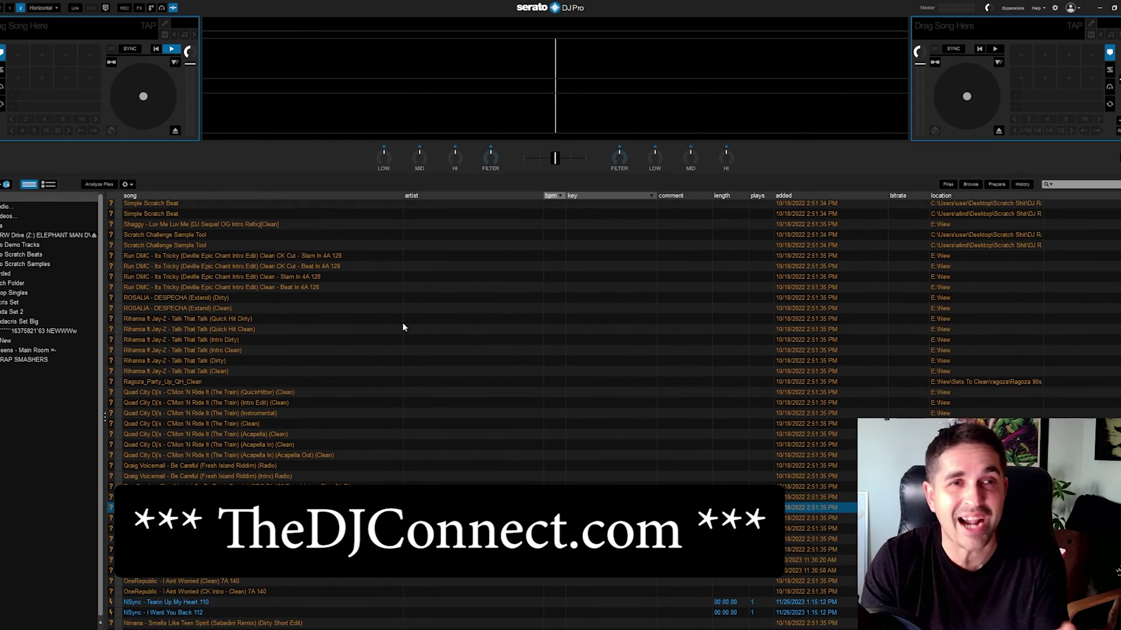
{"action": "left_click", "coordinate": [401, 265]}
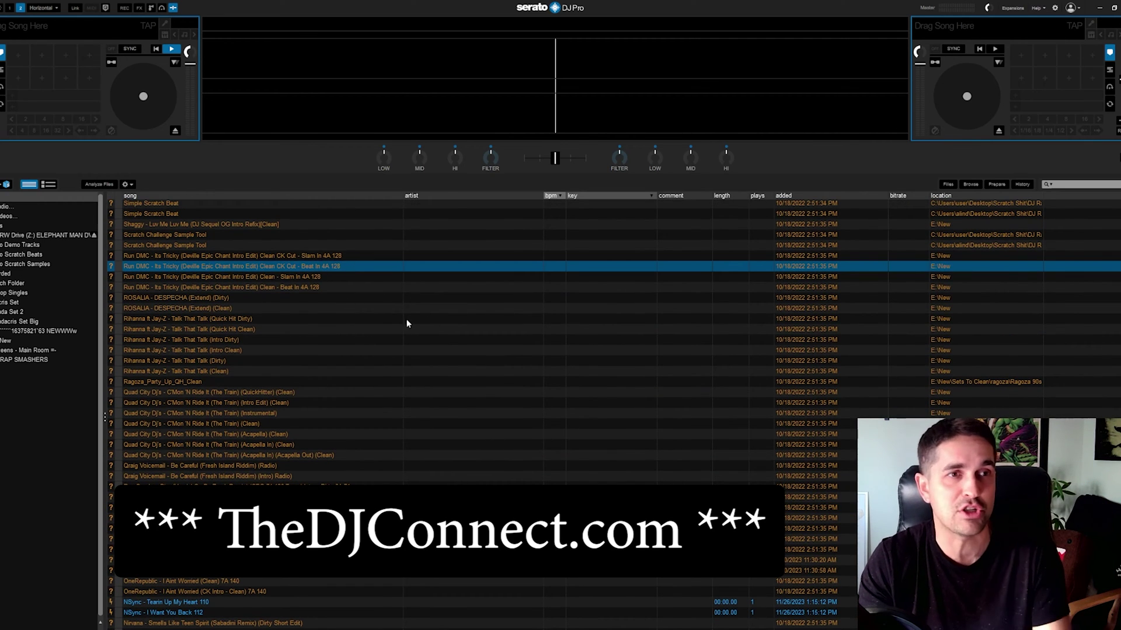
{"action": "left_click", "coordinate": [338, 277]}
{"action": "left_click", "coordinate": [324, 287]}
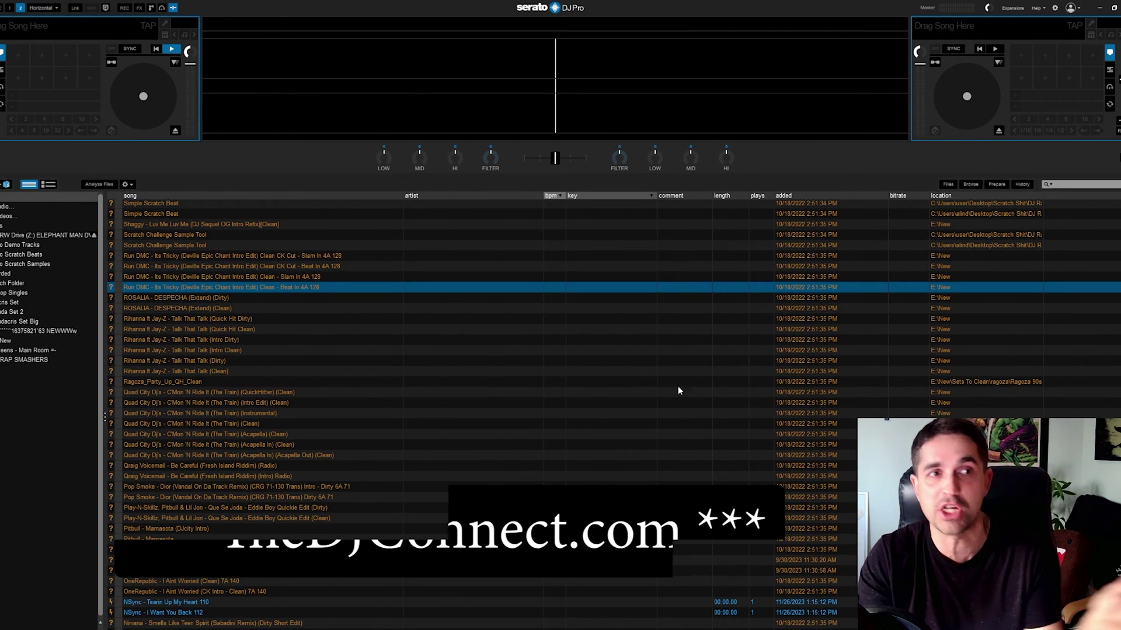
{"action": "left_click", "coordinate": [345, 266]}
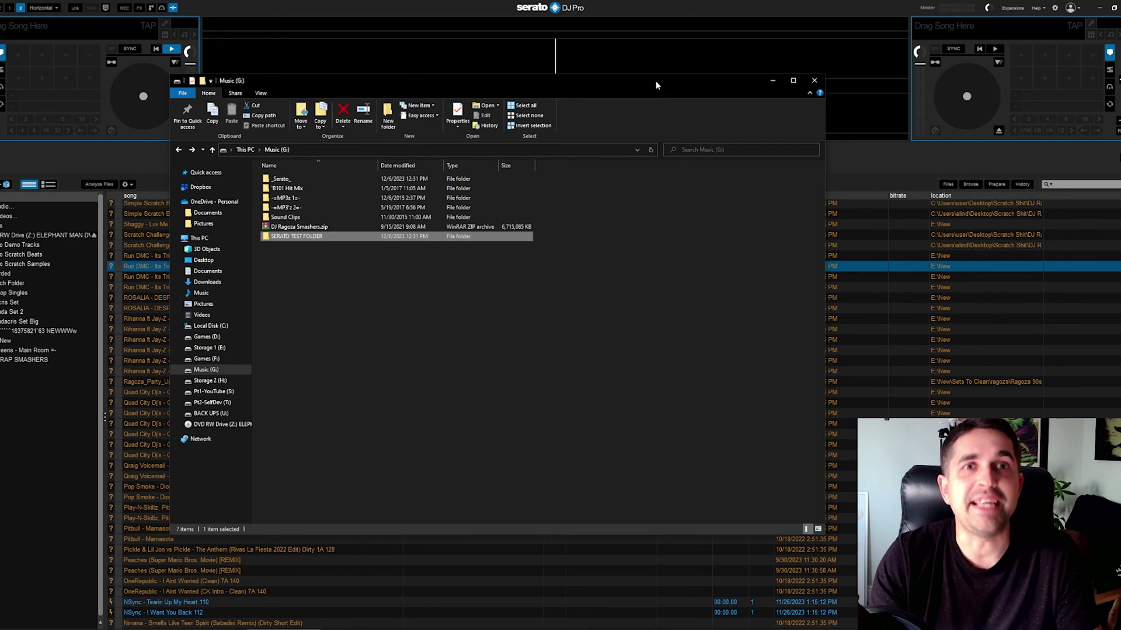
- Switch to File Explorer, check the contents of the New folder on Storage 1 (E:), and return to the drive's root
{"action": "left_click_drag", "start_coordinate": [655, 86], "coordinate": [783, 90]}
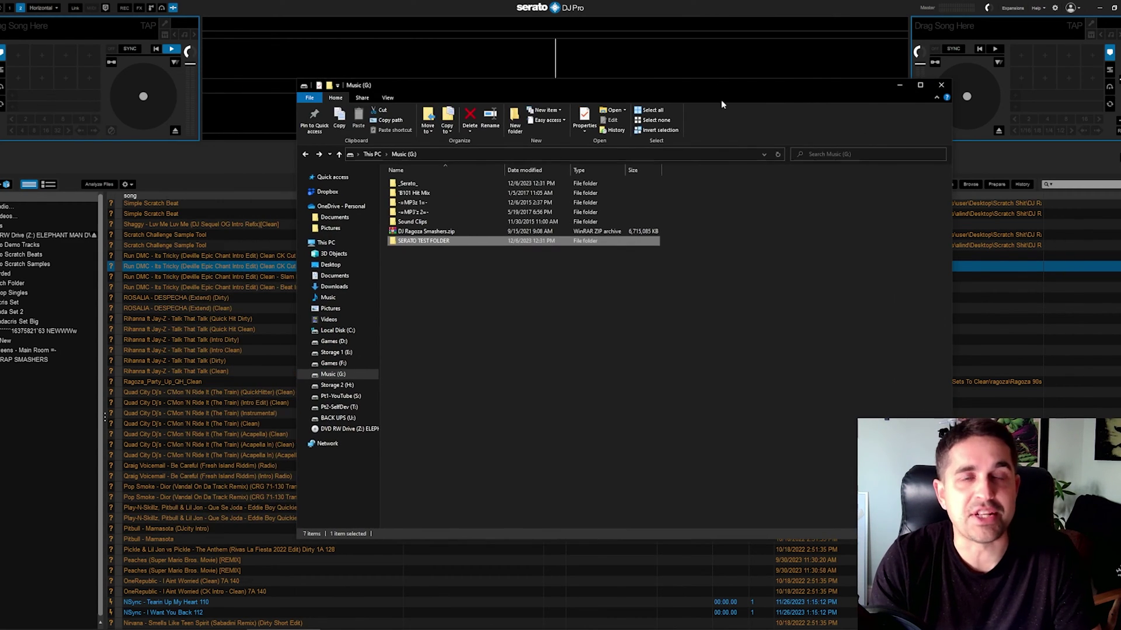
{"action": "left_click", "coordinate": [337, 352]}
{"action": "left_click", "coordinate": [405, 290]}
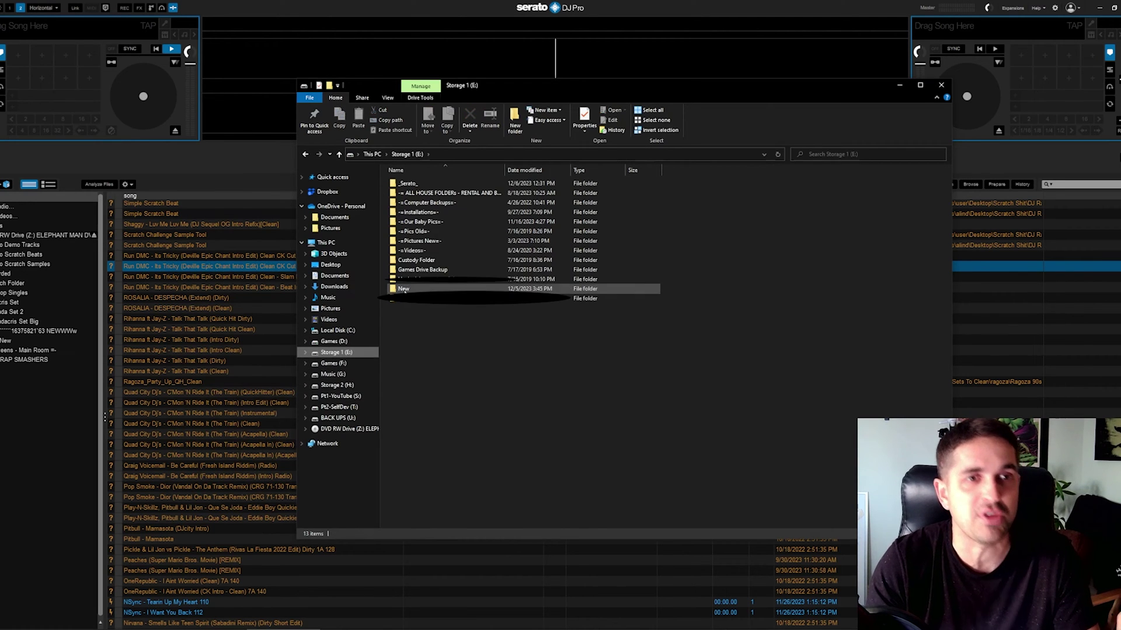
{"action": "double_click", "coordinate": [414, 289]}
{"action": "scroll", "coordinate": [466, 304], "scroll_direction": "down", "scroll_amount": 20}
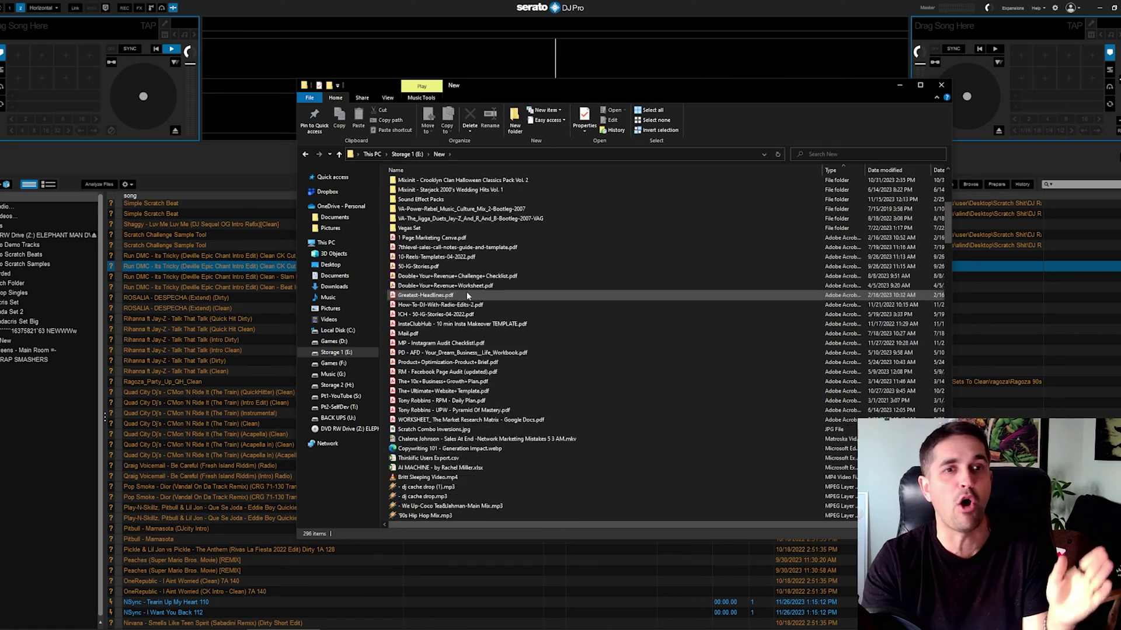
{"action": "key", "text": "alt+Left"}
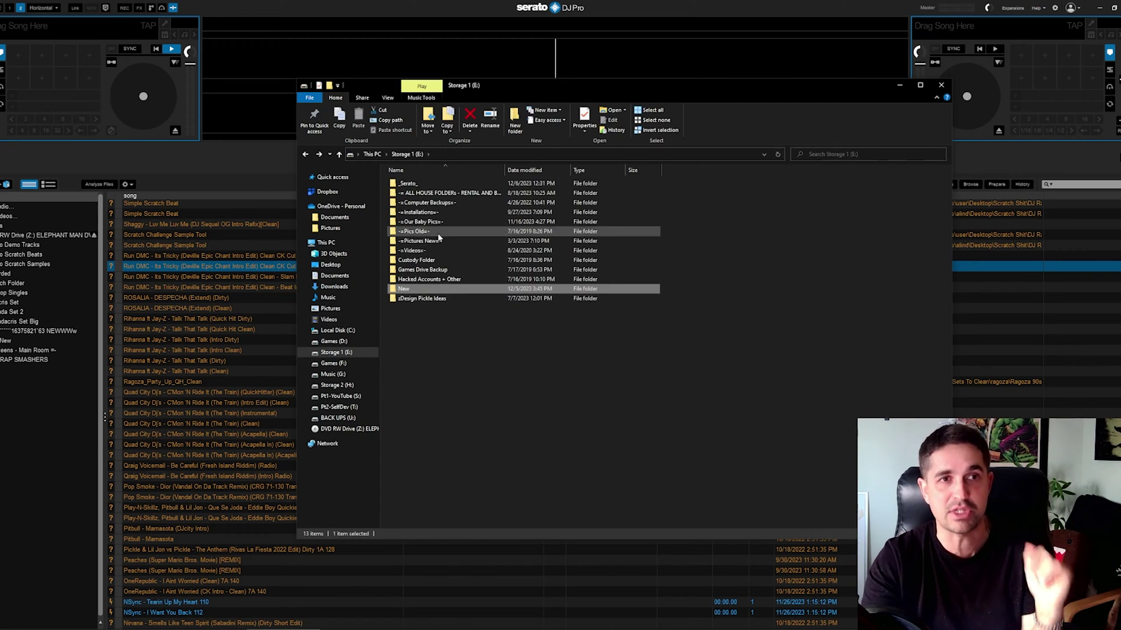
- Inspect the _Serato_ folder on Storage 1 (E:) in File Explorer and switch back to Serato DJ Pro
{"action": "left_click", "coordinate": [404, 184]}
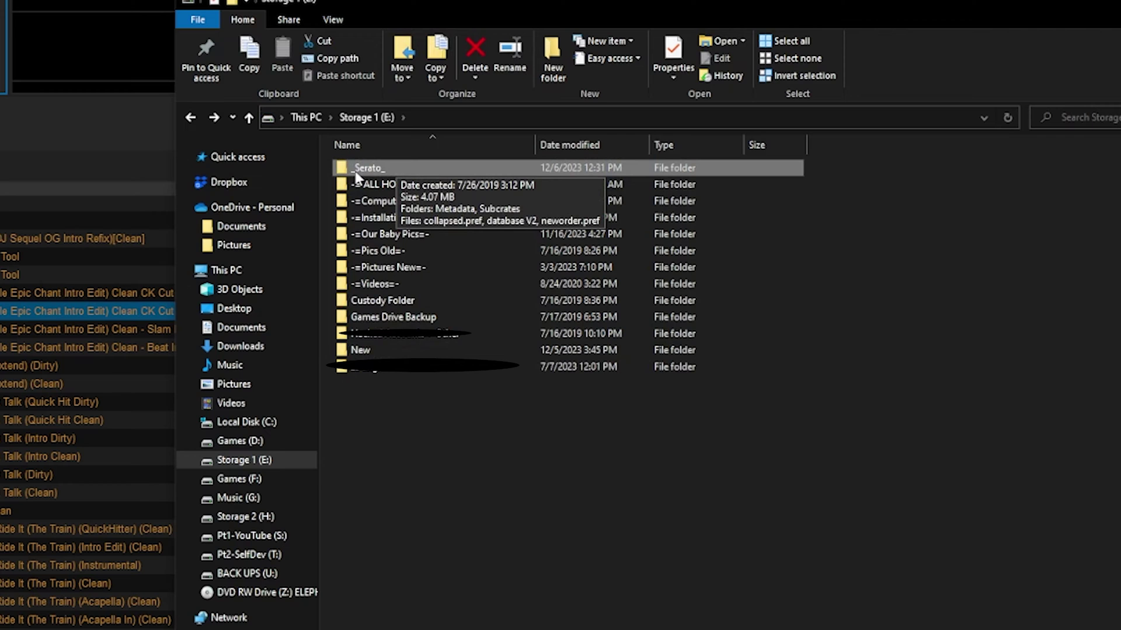
{"action": "double_click", "coordinate": [359, 175]}
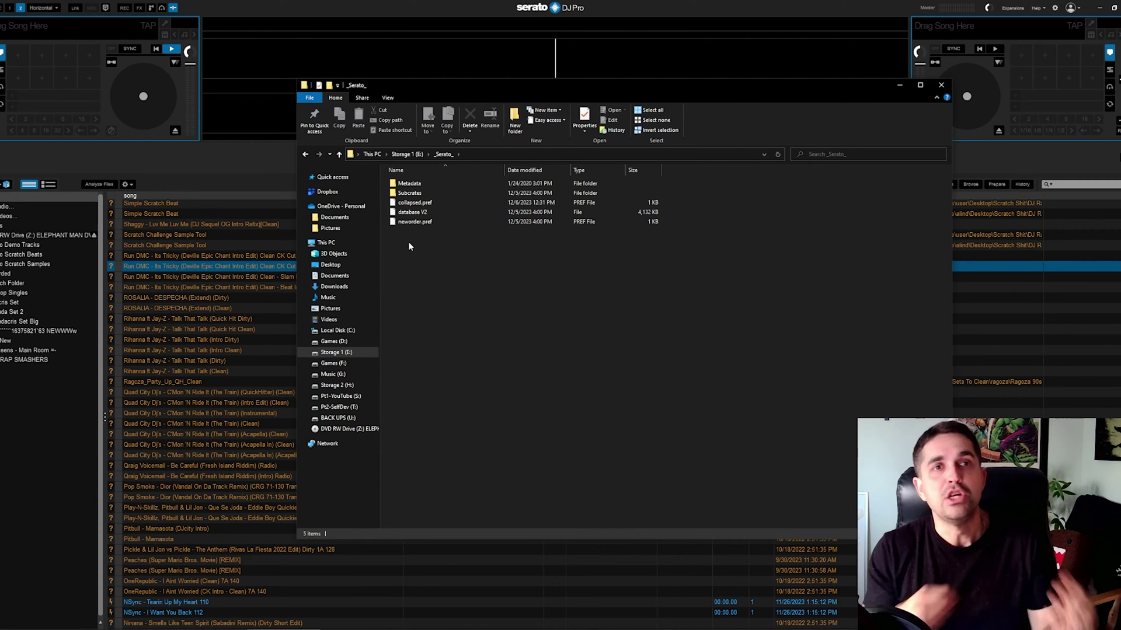
{"action": "key", "text": "alt+Left"}
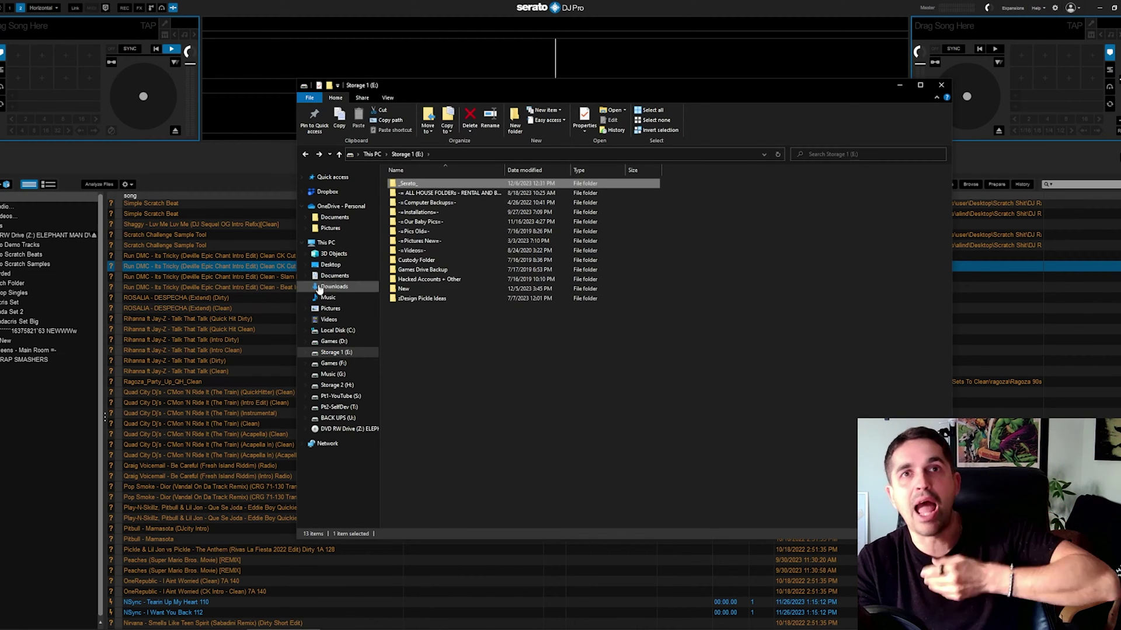
{"action": "left_click", "coordinate": [191, 338]}
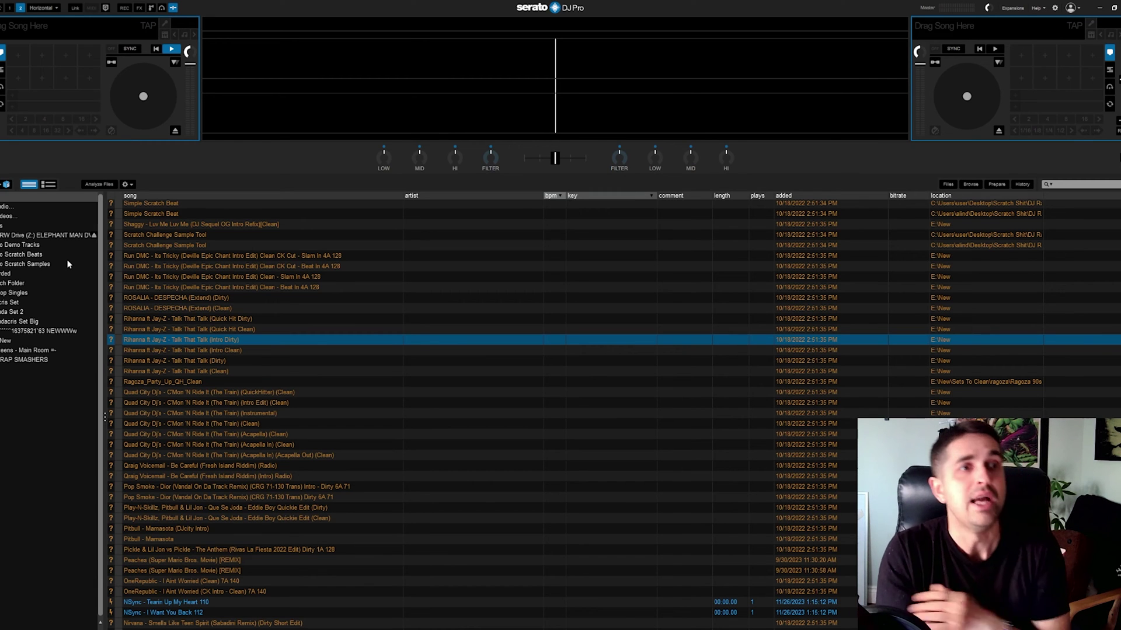
- Switch to File Explorer and view the crate files in the Subcrates folder inside _Serato_ on Storage 1 (E:)
{"action": "key", "text": "alt+Tab"}
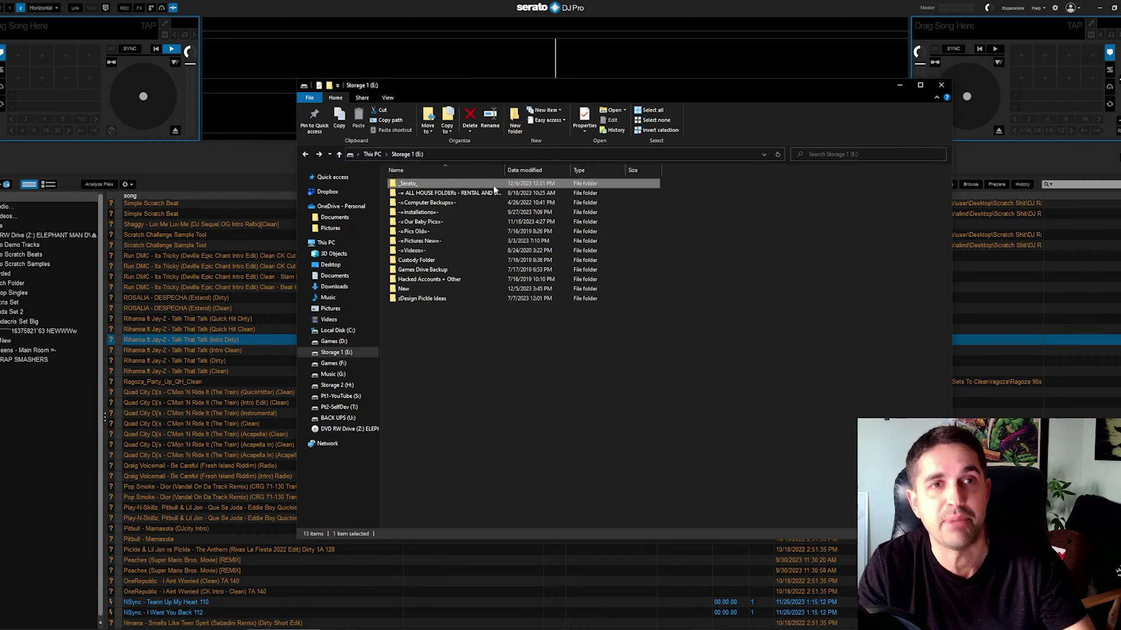
{"action": "double_click", "coordinate": [411, 185]}
{"action": "double_click", "coordinate": [408, 193]}
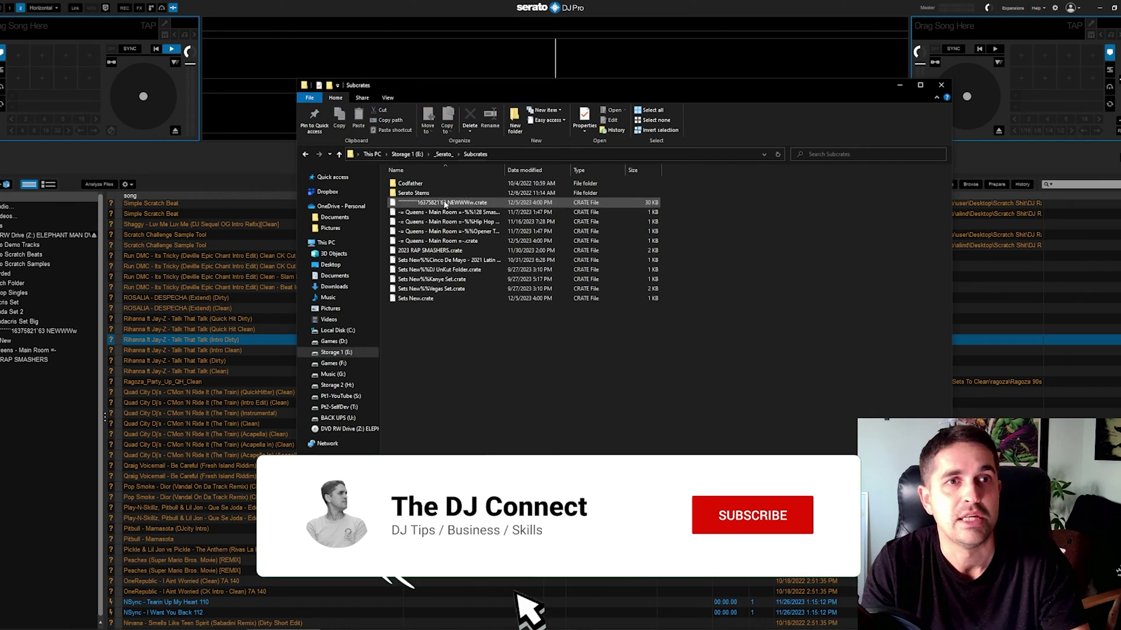
{"action": "left_click", "coordinate": [431, 289]}
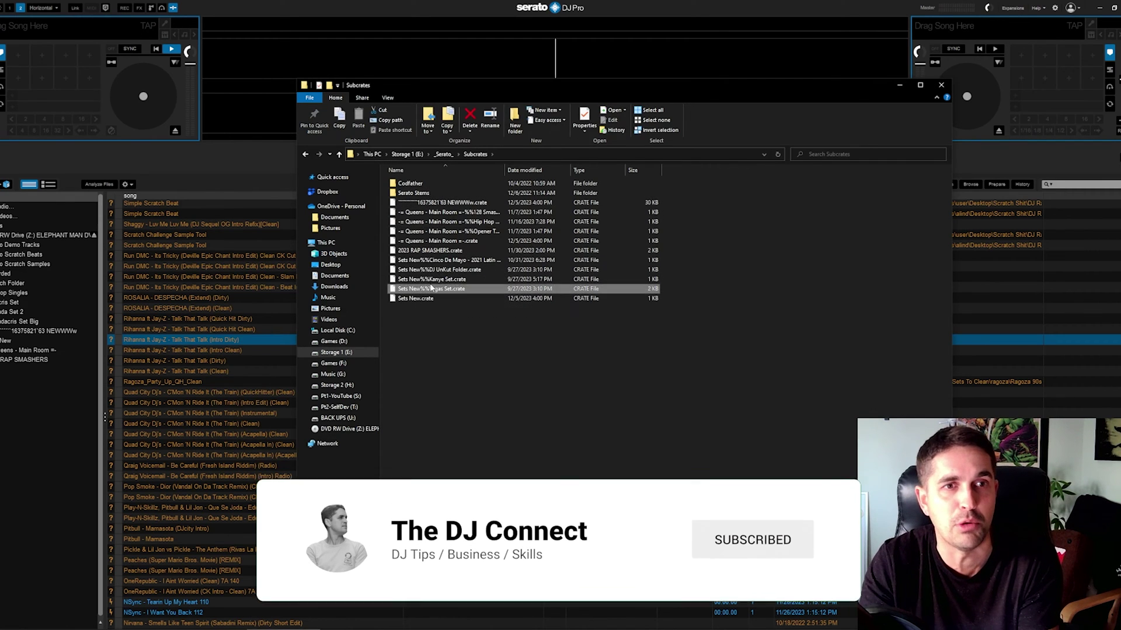
{"action": "key", "text": "alt+Left"}
{"action": "key", "text": "alt+Left"}
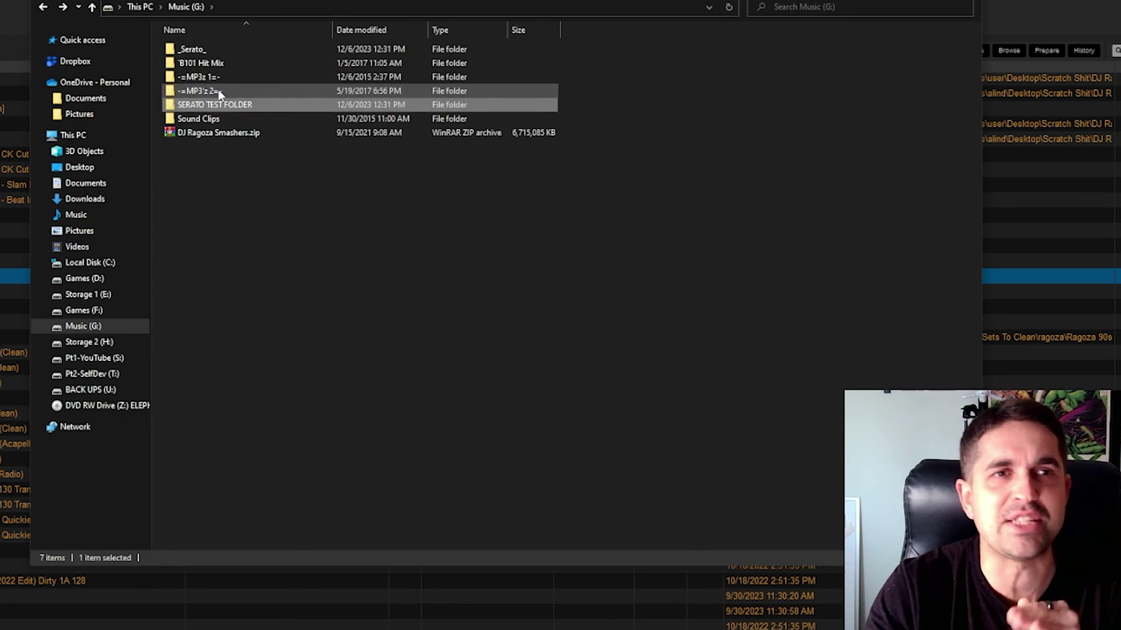
- Inspect the _Serato_ folder on the Storage 2 (H:) drive and close the File Explorer window
{"action": "key", "text": "BackSpace"}
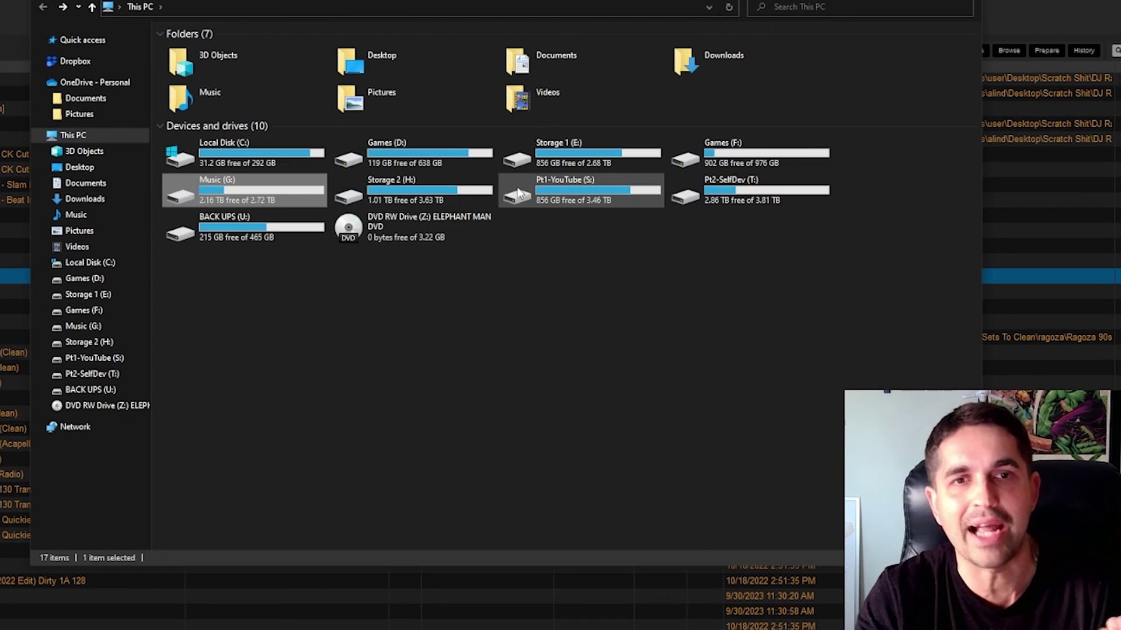
{"action": "double_click", "coordinate": [447, 193]}
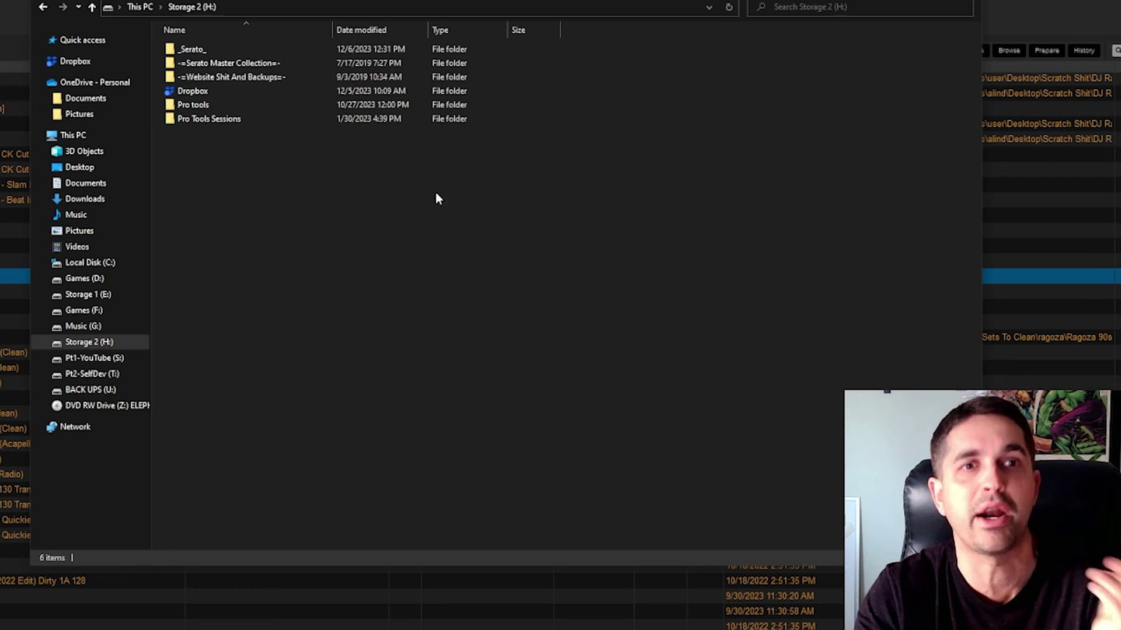
{"action": "key", "text": "BackSpace"}
{"action": "double_click", "coordinate": [432, 183]}
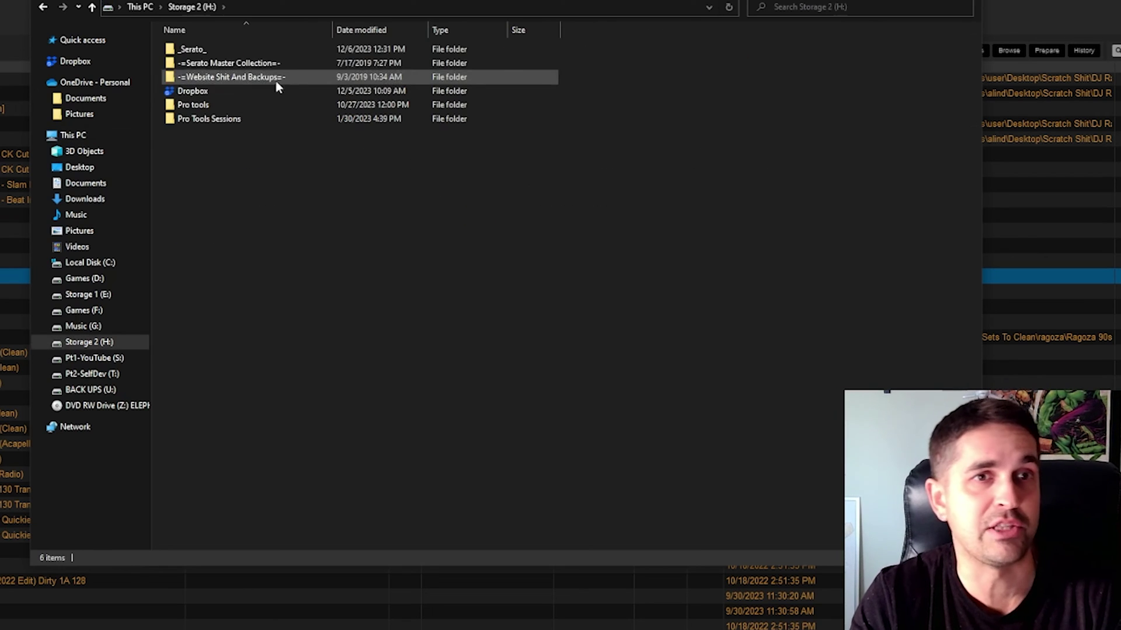
{"action": "left_click", "coordinate": [203, 51]}
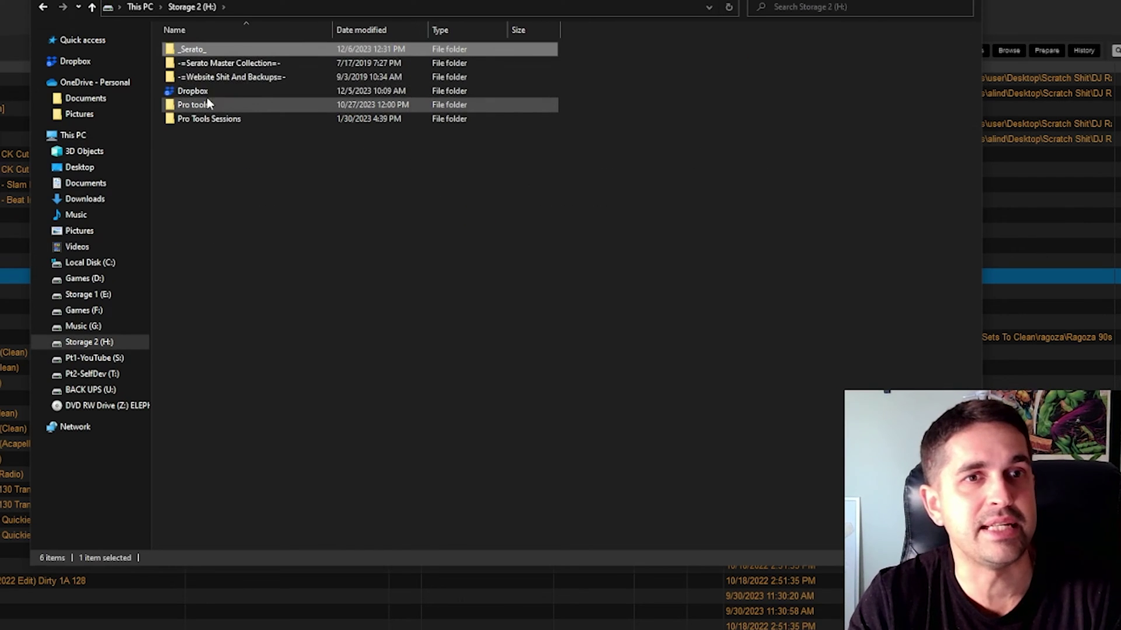
{"action": "double_click", "coordinate": [191, 49]}
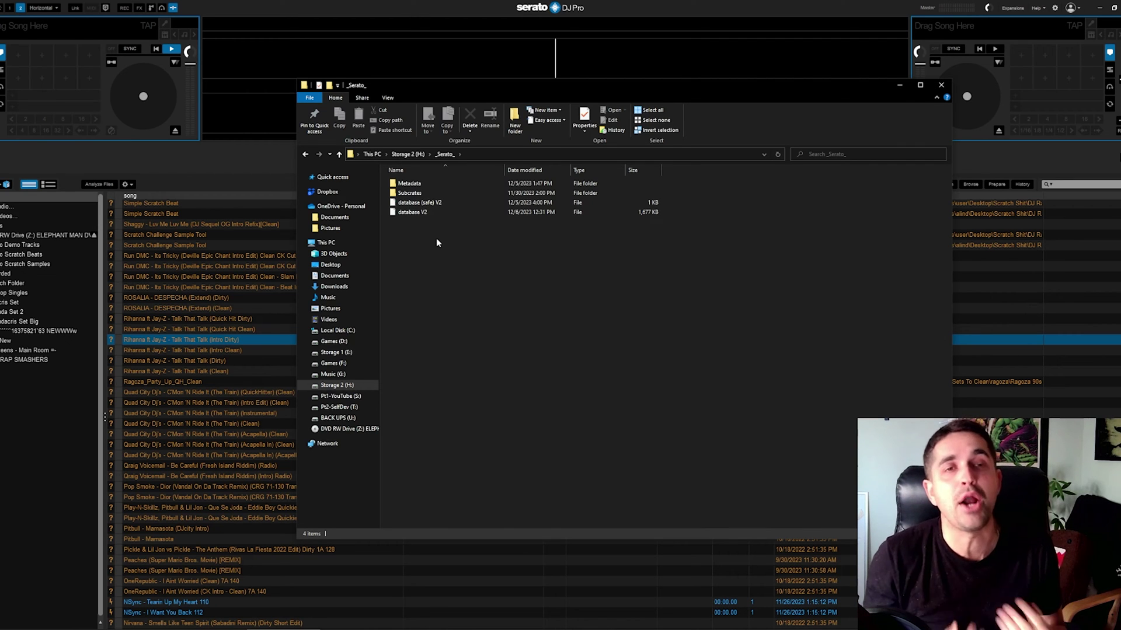
{"action": "left_click", "coordinate": [941, 84]}
- Review the missing tracks in the library against the drive and folder in their location column
{"action": "scroll", "coordinate": [956, 283], "scroll_direction": "down", "scroll_amount": 1}
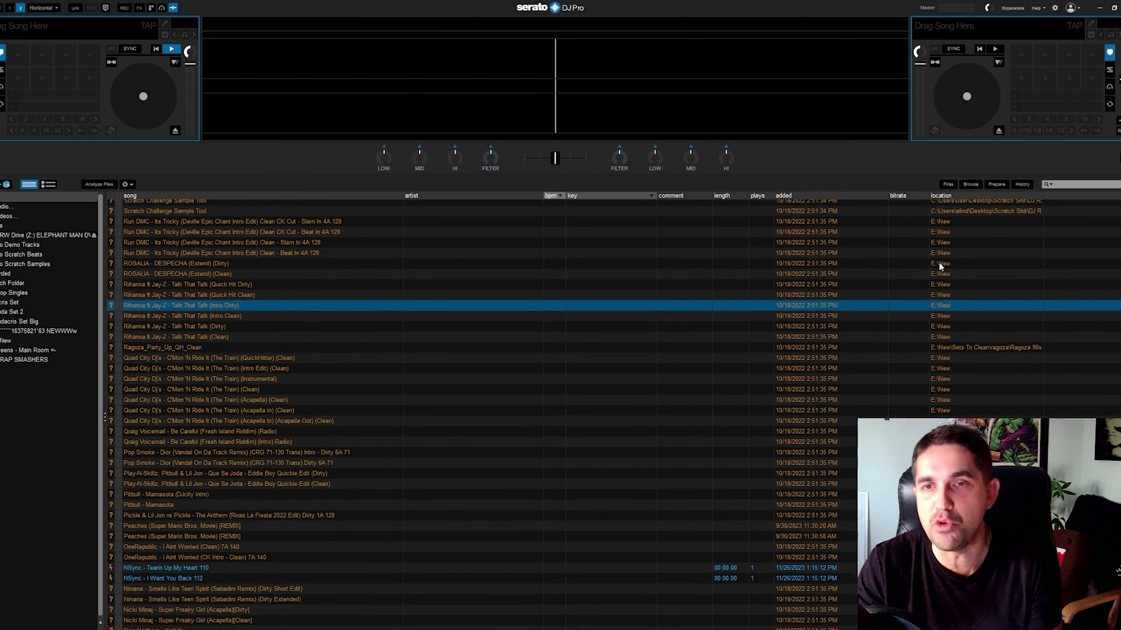
{"action": "key", "text": "Up"}
{"action": "key", "text": "Up"}
{"action": "key", "text": "Up"}
{"action": "key", "text": "Up"}
{"action": "key", "text": "Up"}
{"action": "key", "text": "Up"}
{"action": "scroll", "coordinate": [974, 376], "scroll_direction": "up", "scroll_amount": 3}
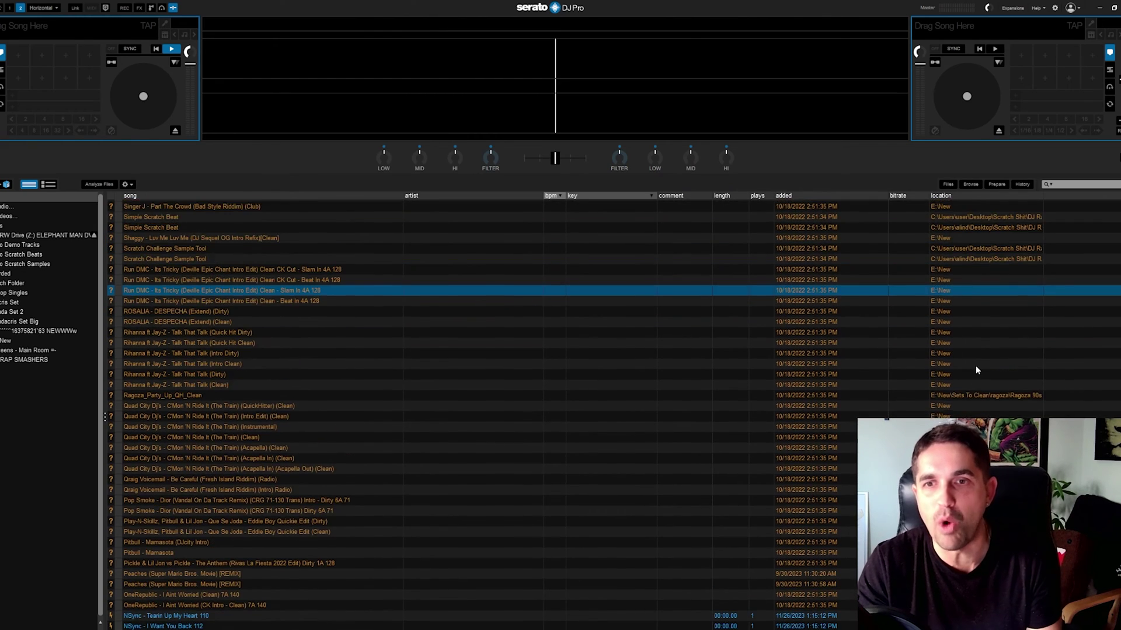
{"action": "left_click", "coordinate": [978, 303]}
{"action": "scroll", "coordinate": [478, 429], "scroll_direction": "down", "scroll_amount": 9}
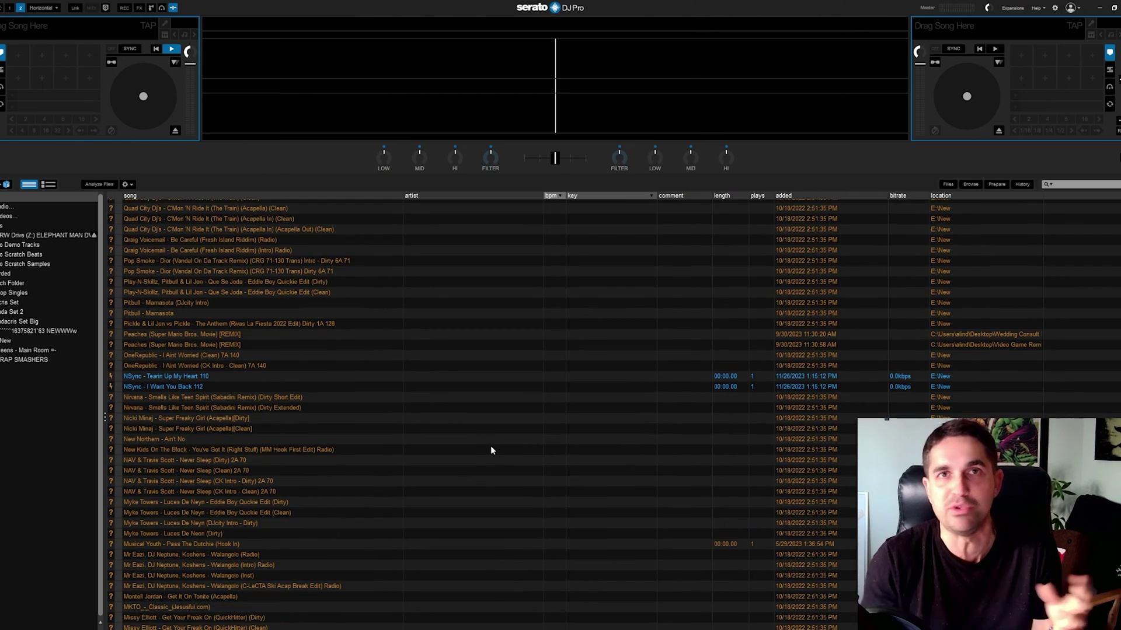
{"action": "scroll", "coordinate": [551, 332], "scroll_direction": "down", "scroll_amount": 7}
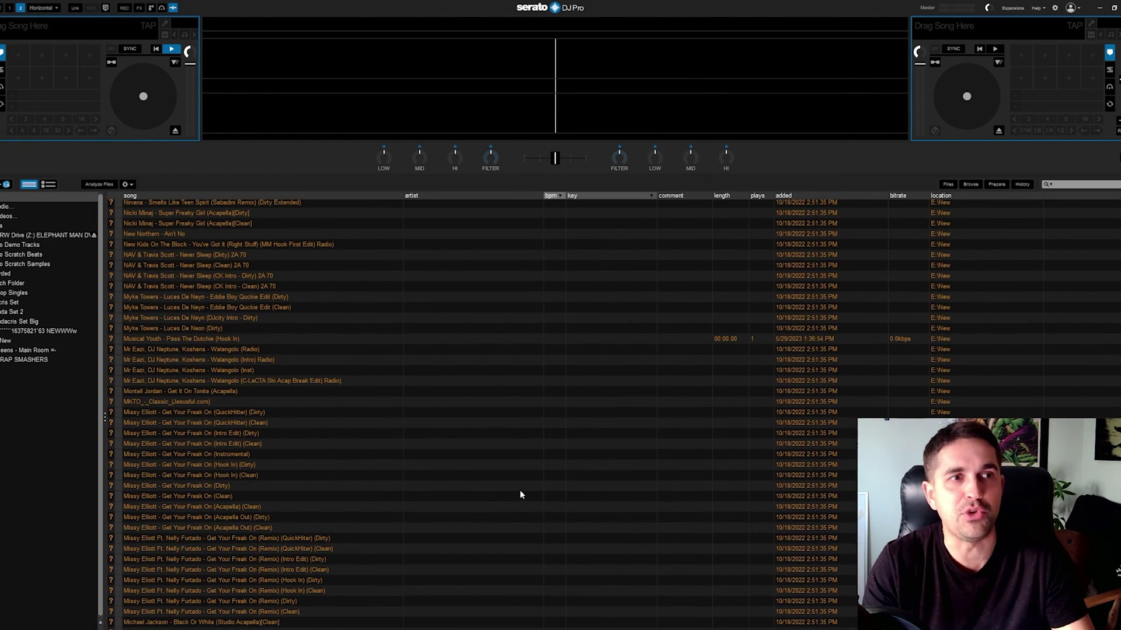
{"action": "left_click", "coordinate": [520, 488]}
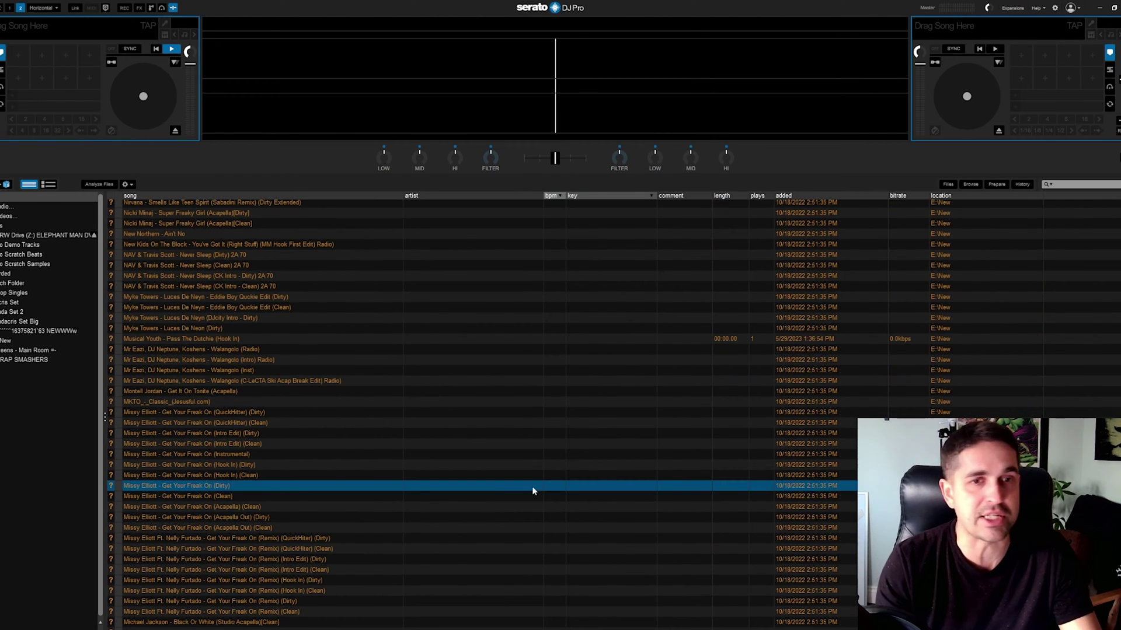
{"action": "scroll", "coordinate": [529, 488], "scroll_direction": "up", "scroll_amount": 3}
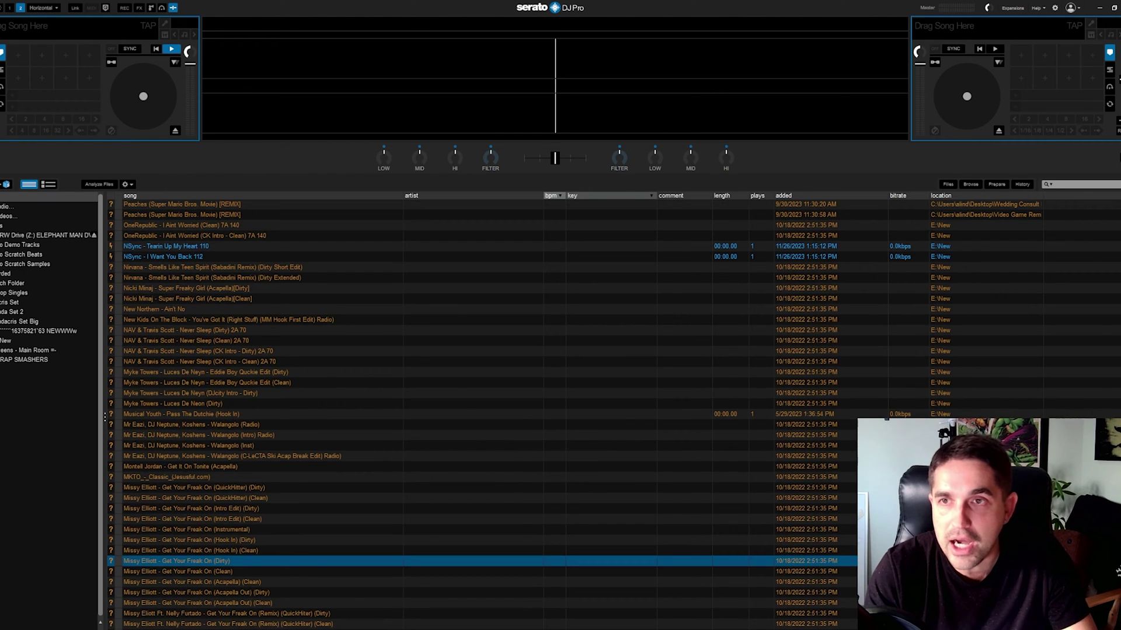
- Highlight the long run of missing tracks in the library, and review the low-BPM tracks with their locations
{"action": "scroll", "coordinate": [950, 265], "scroll_direction": "up", "scroll_amount": 20}
{"action": "left_click", "coordinate": [788, 316], "text": "shift"}
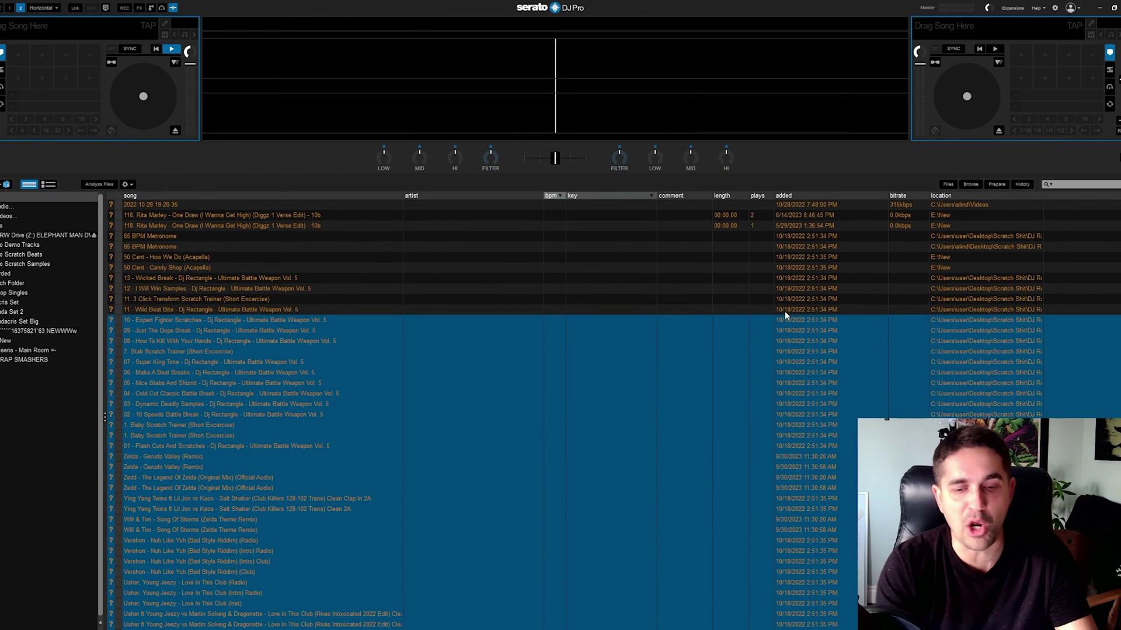
{"action": "key", "text": "End"}
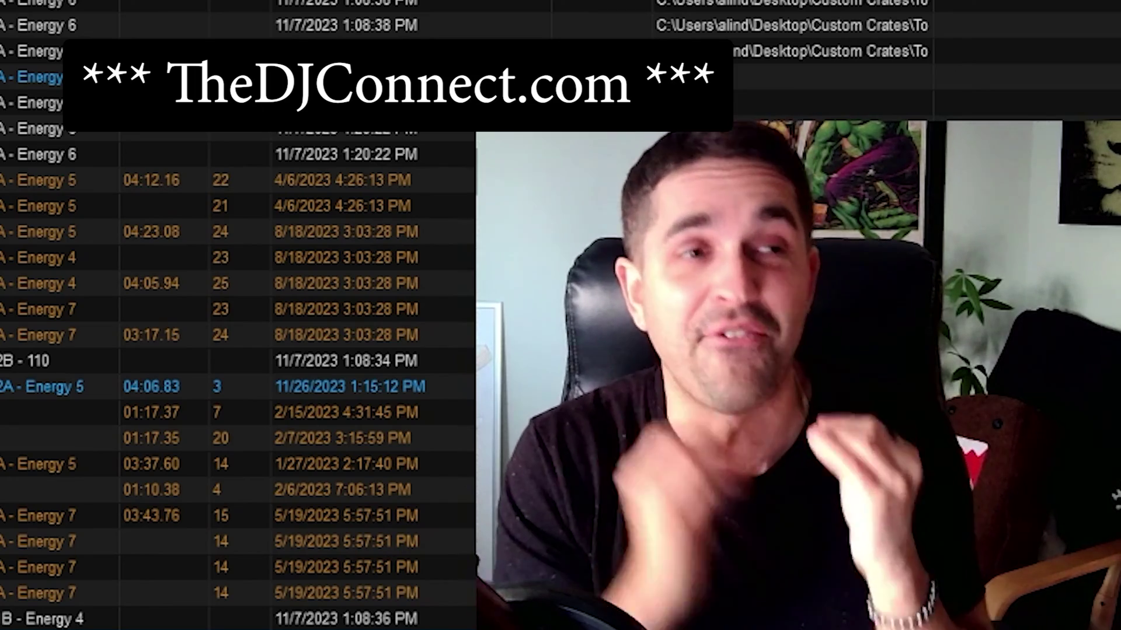
{"action": "left_click", "coordinate": [47, 25]}
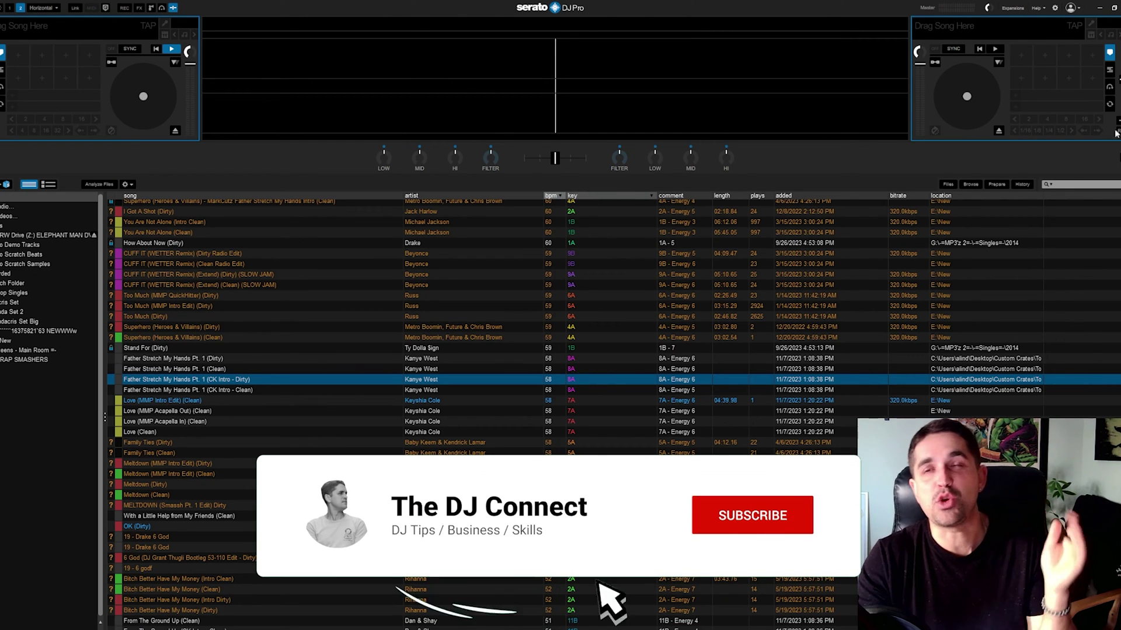
- Show the Files browser above the library and point out the Relocate Lost Files function for the missing tracks
{"action": "left_click", "coordinate": [948, 185]}
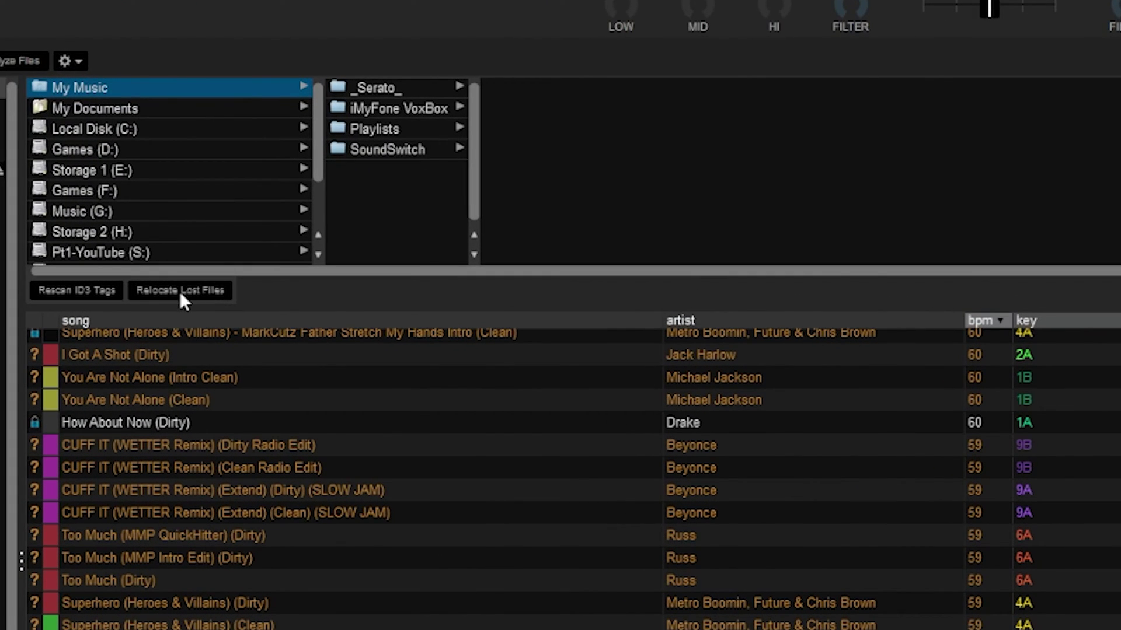
{"action": "left_click", "coordinate": [179, 289]}
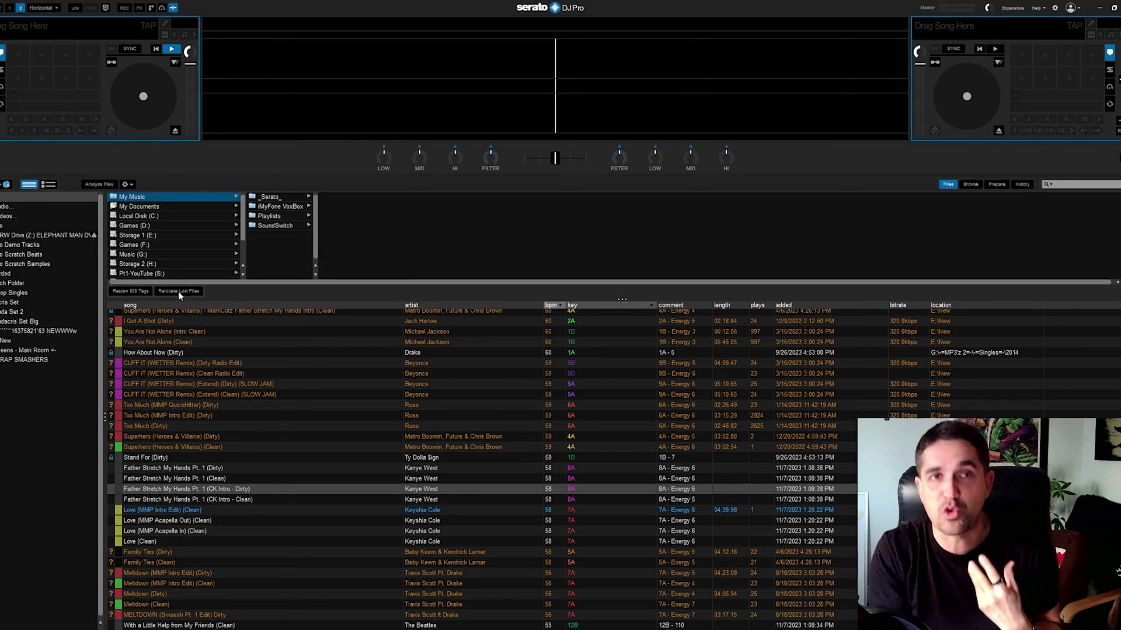
{"action": "scroll", "coordinate": [390, 345], "scroll_direction": "down", "scroll_amount": 2}
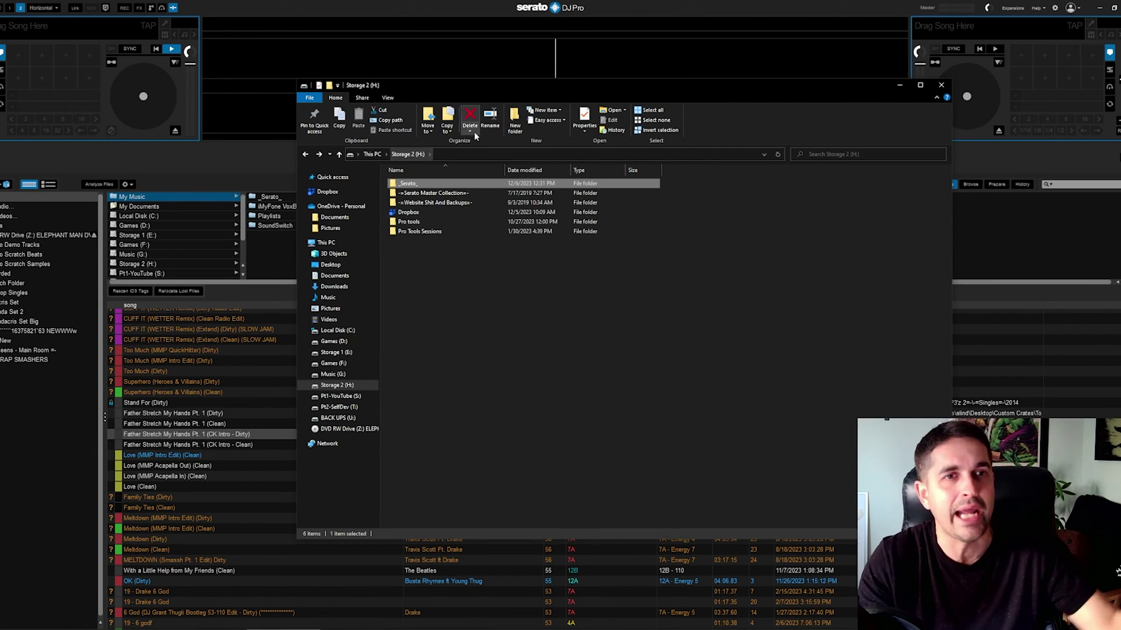
- In File Explorer, view the contents of SERATO TEST FOLDER on the Music (G:) drive and return to the drive's root
{"action": "key", "text": "alt+Left"}
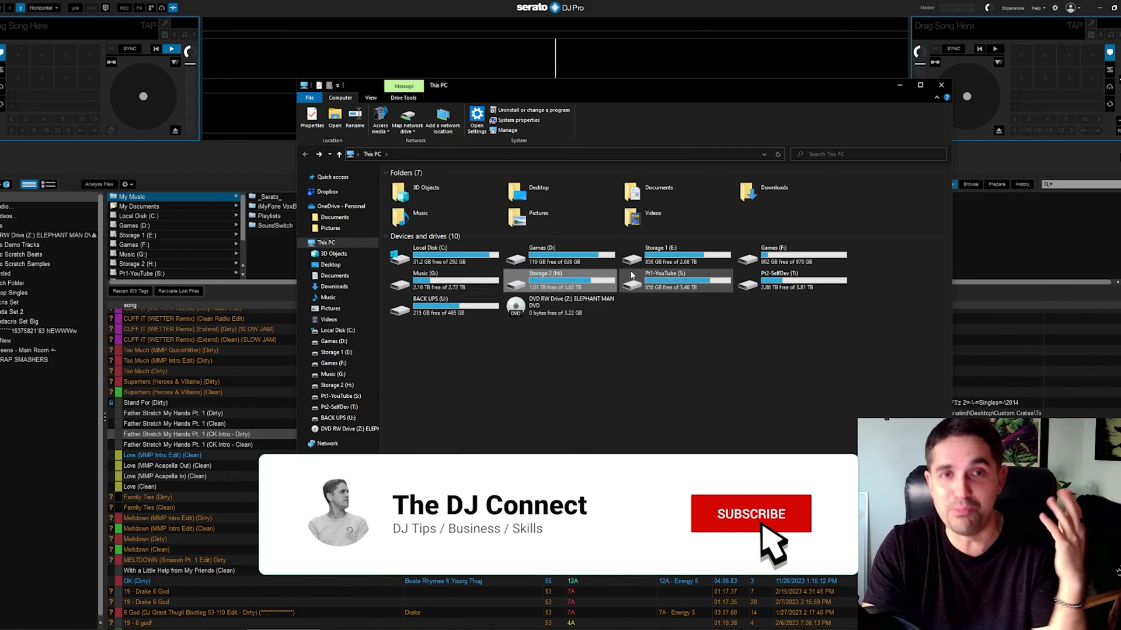
{"action": "double_click", "coordinate": [426, 280]}
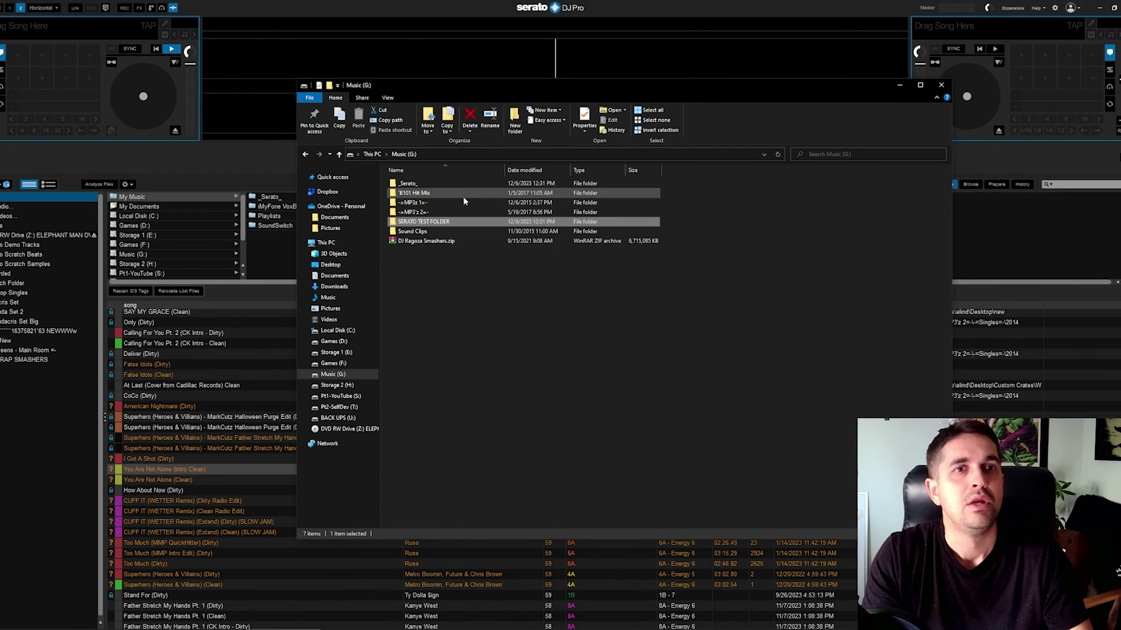
{"action": "double_click", "coordinate": [441, 224]}
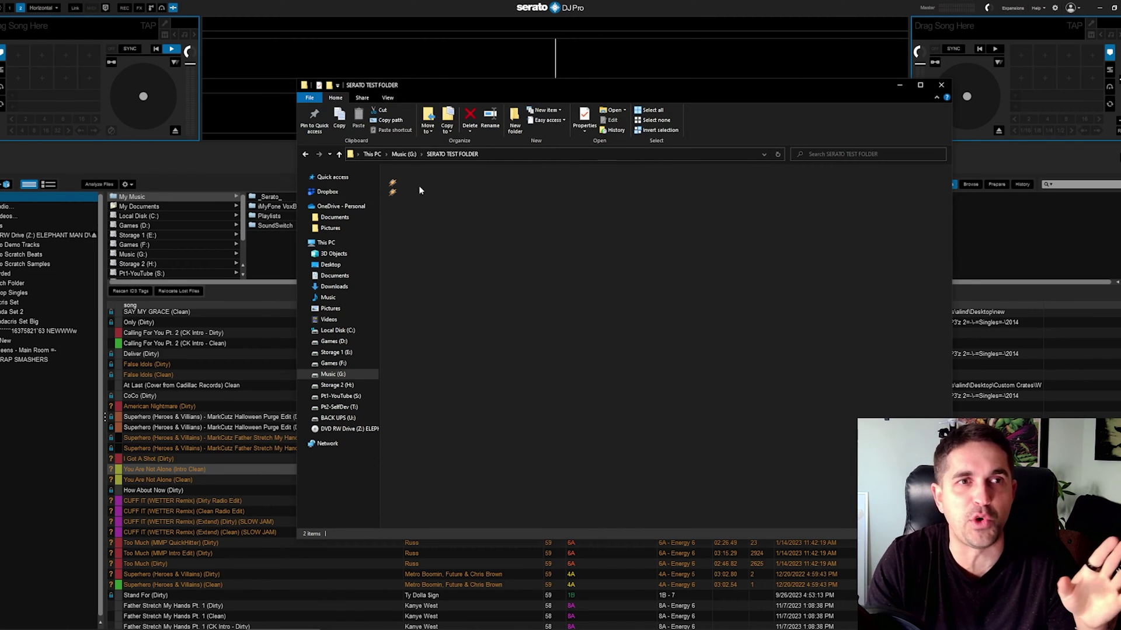
{"action": "key", "text": "alt+Left"}
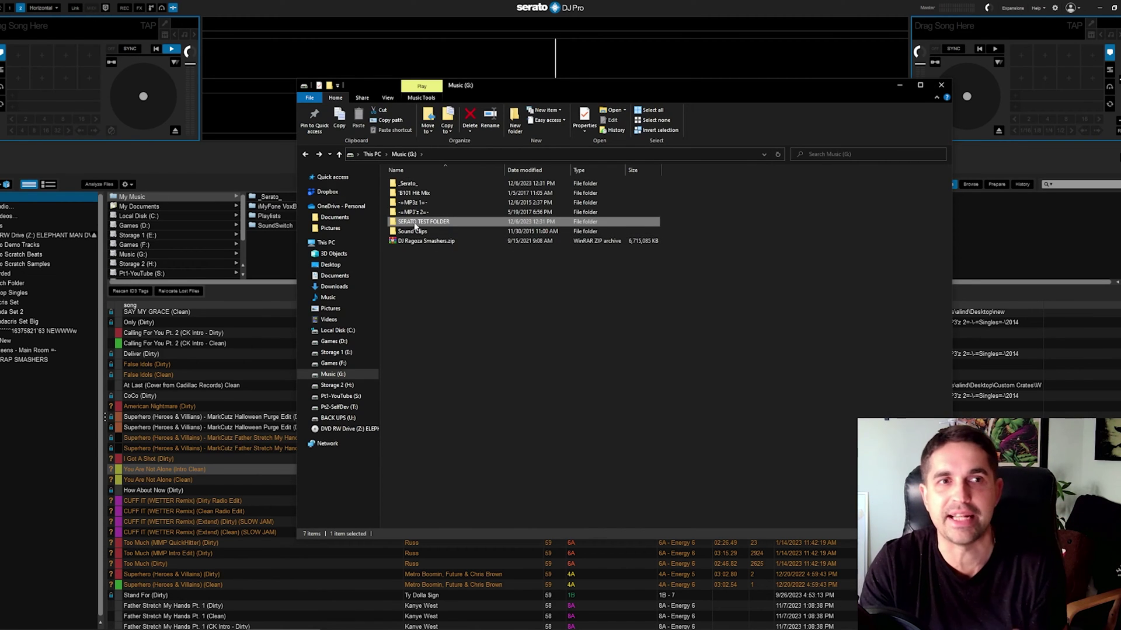
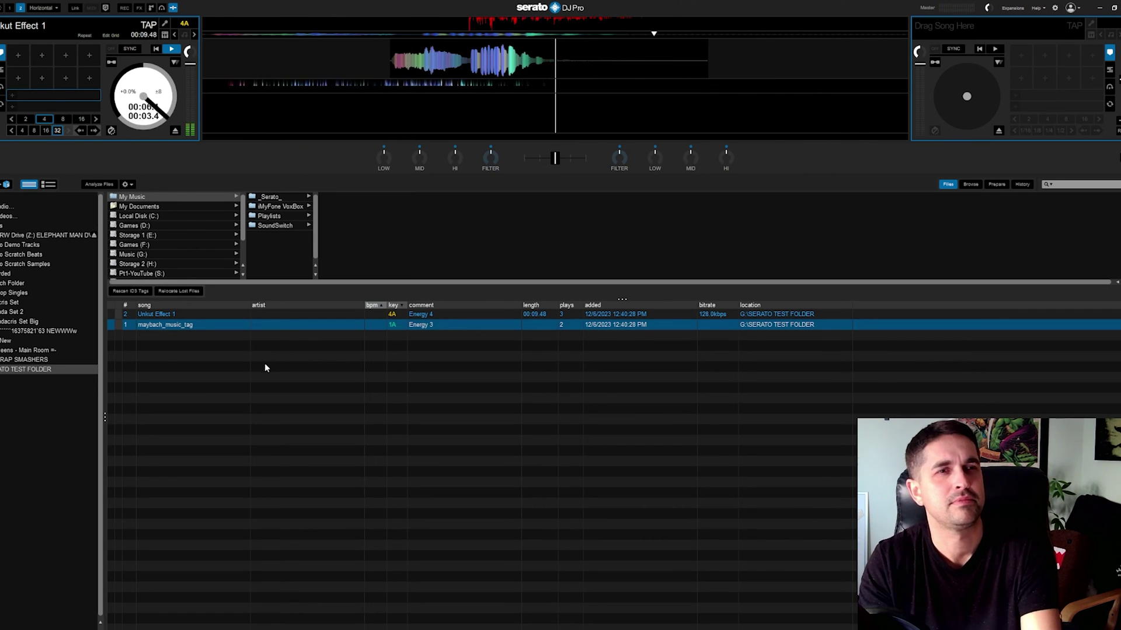
- Load maybach_music_tag from the SERATO TEST FOLDER crate onto the left deck and play it
{"action": "key", "text": "shift+Left"}
{"action": "key", "text": "w"}
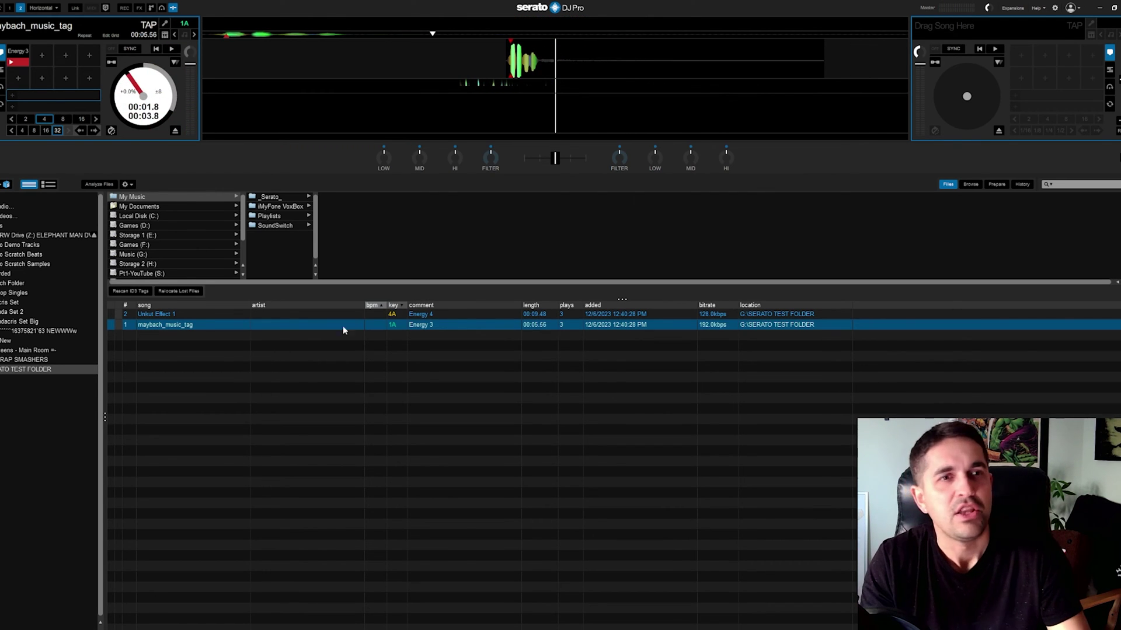
- Open SERATO TEST FOLDER on the Music (G:) drive in File Explorer, and unload the track from the left deck in Serato DJ Pro
{"action": "key", "text": "alt+Tab"}
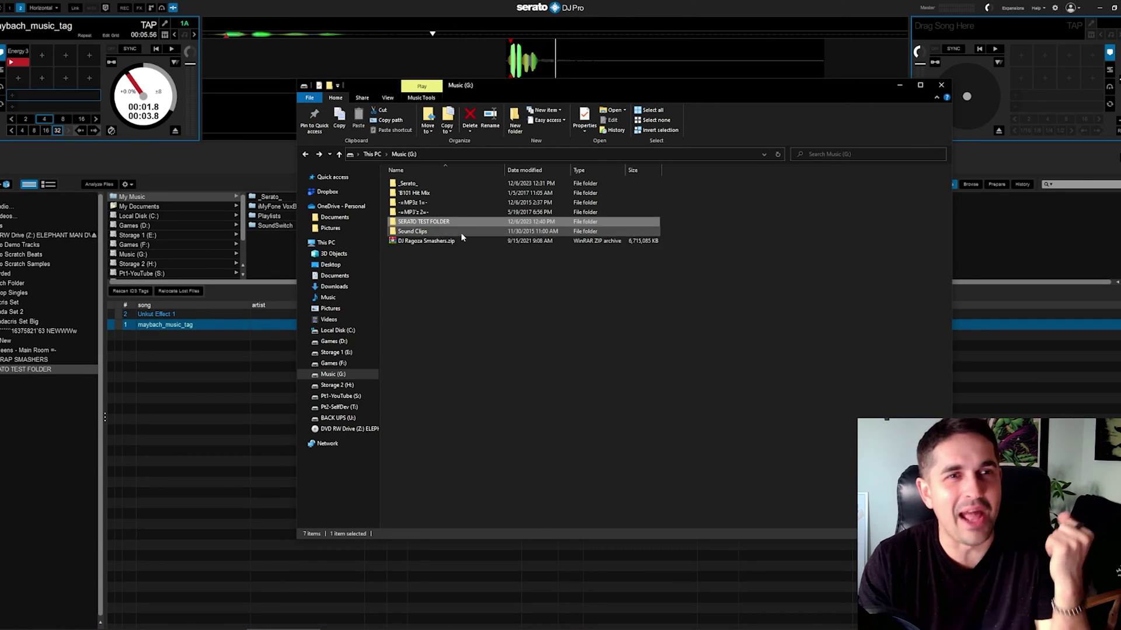
{"action": "double_click", "coordinate": [444, 222]}
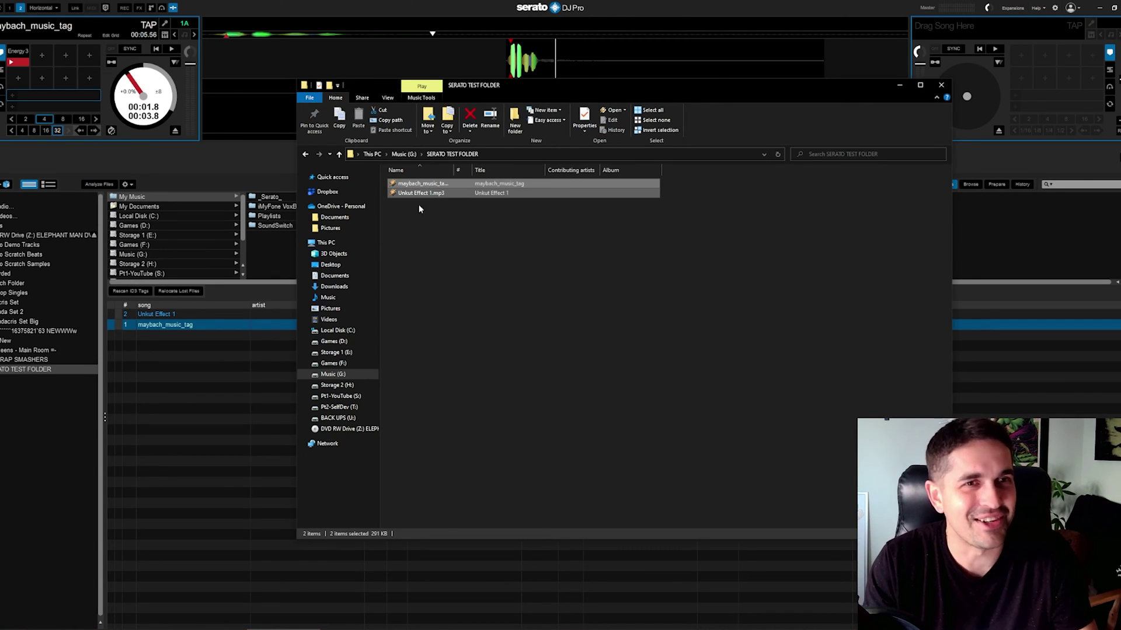
{"action": "left_click", "coordinate": [410, 6]}
{"action": "left_click", "coordinate": [174, 131]}
- In File Explorer, move both MP3 files from SERATO TEST FOLDER to the root of Music (G:), and check the folder's contents
{"action": "key", "text": "alt+Tab"}
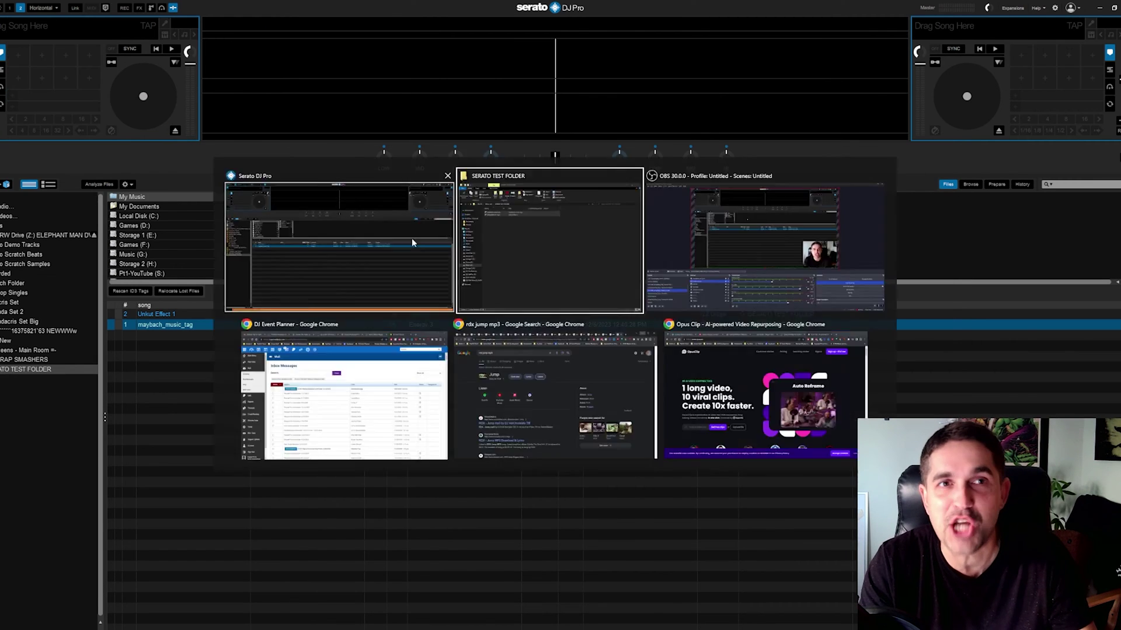
{"action": "key", "text": "ctrl+x"}
{"action": "key", "text": "BackSpace"}
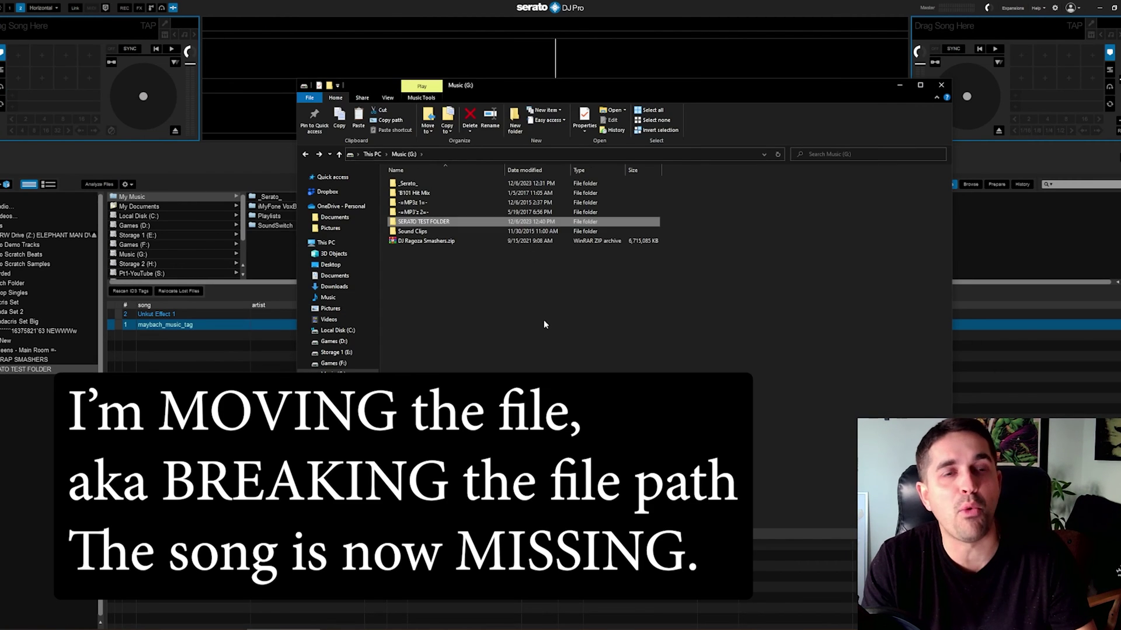
{"action": "key", "text": "ctrl+v"}
{"action": "double_click", "coordinate": [534, 222]}
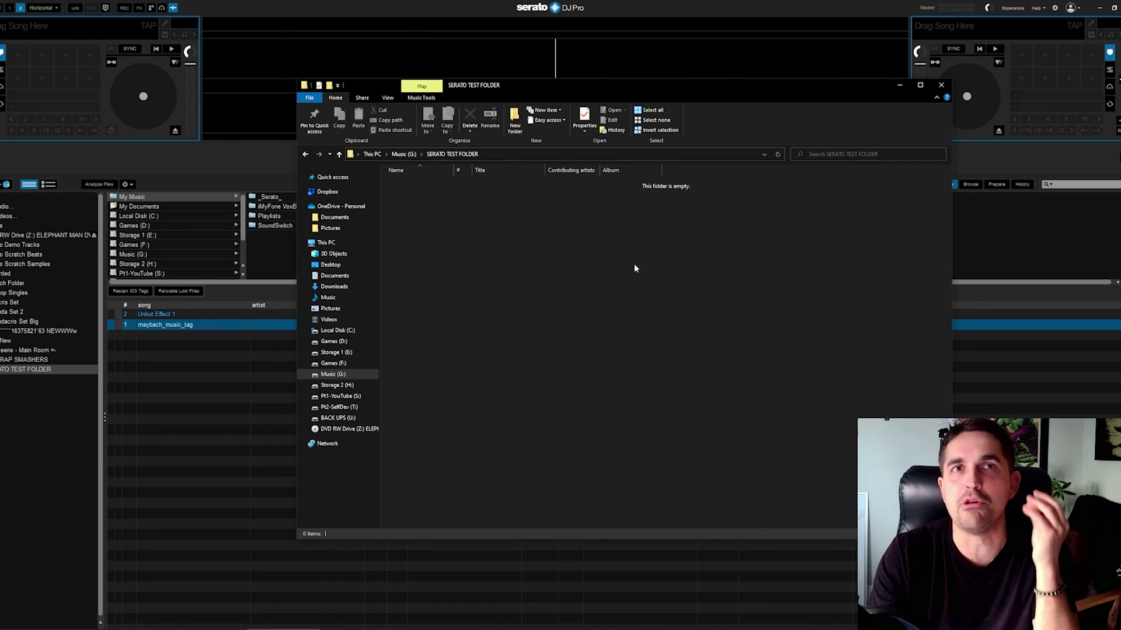
- Back in Serato DJ Pro, point out the location of maybach_music_tag and sort the crate by location
{"action": "left_click", "coordinate": [1028, 416]}
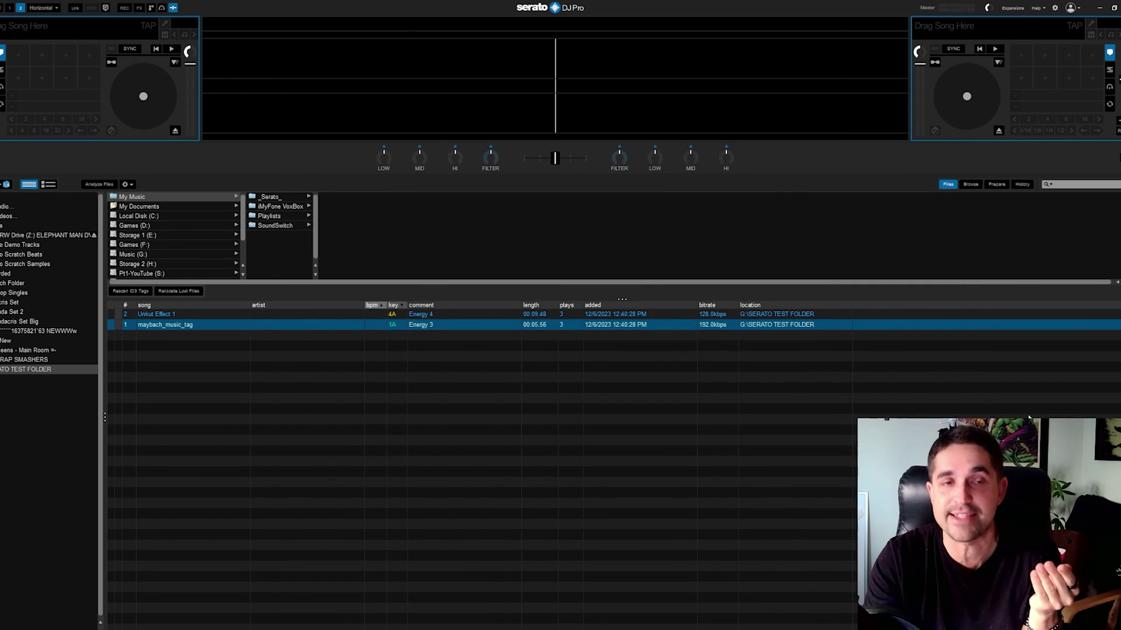
{"action": "left_click", "coordinate": [786, 325]}
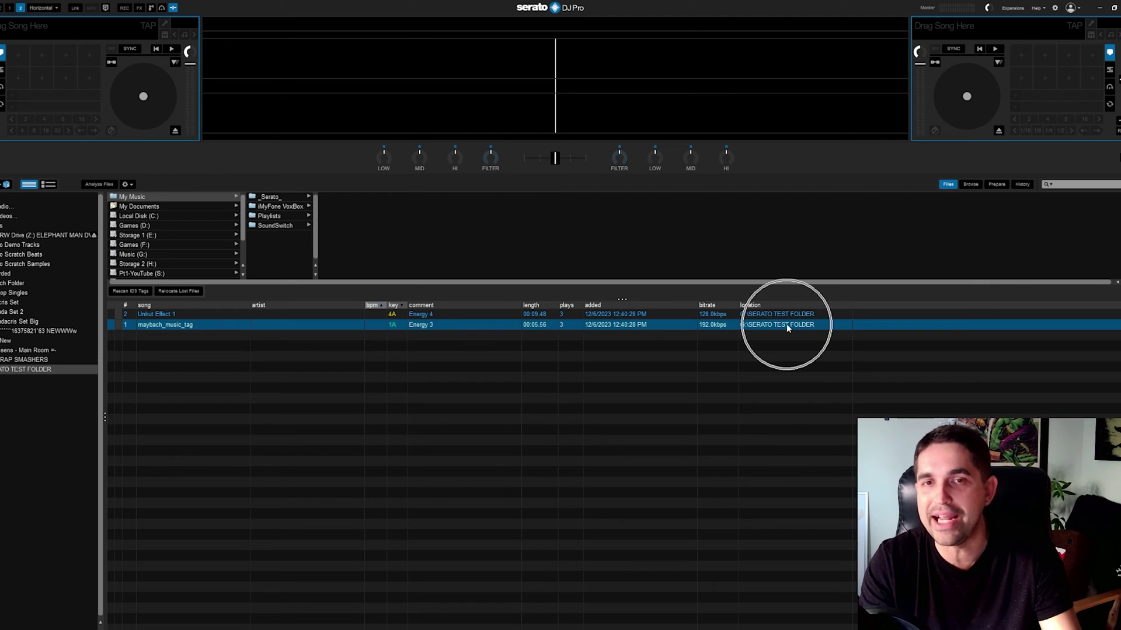
{"action": "left_click", "coordinate": [769, 325]}
{"action": "left_click", "coordinate": [785, 306]}
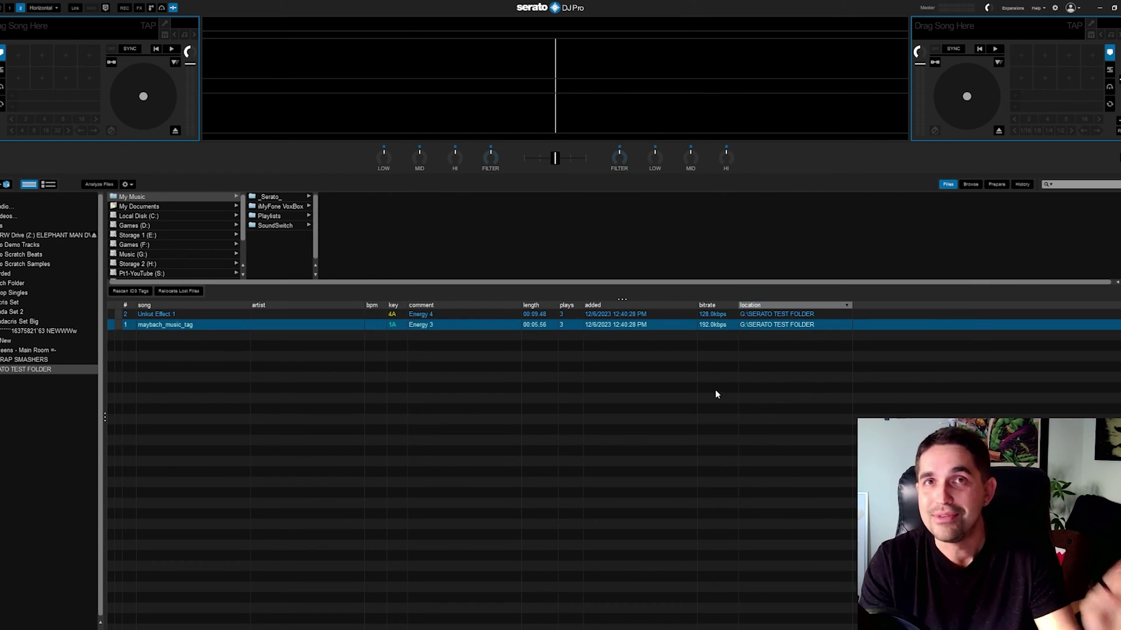
- Check SERATO TEST FOLDER and the Music (G:) root in File Explorer, and select Unkut Effect 1 in Serato DJ Pro
{"action": "key", "text": "alt+Tab"}
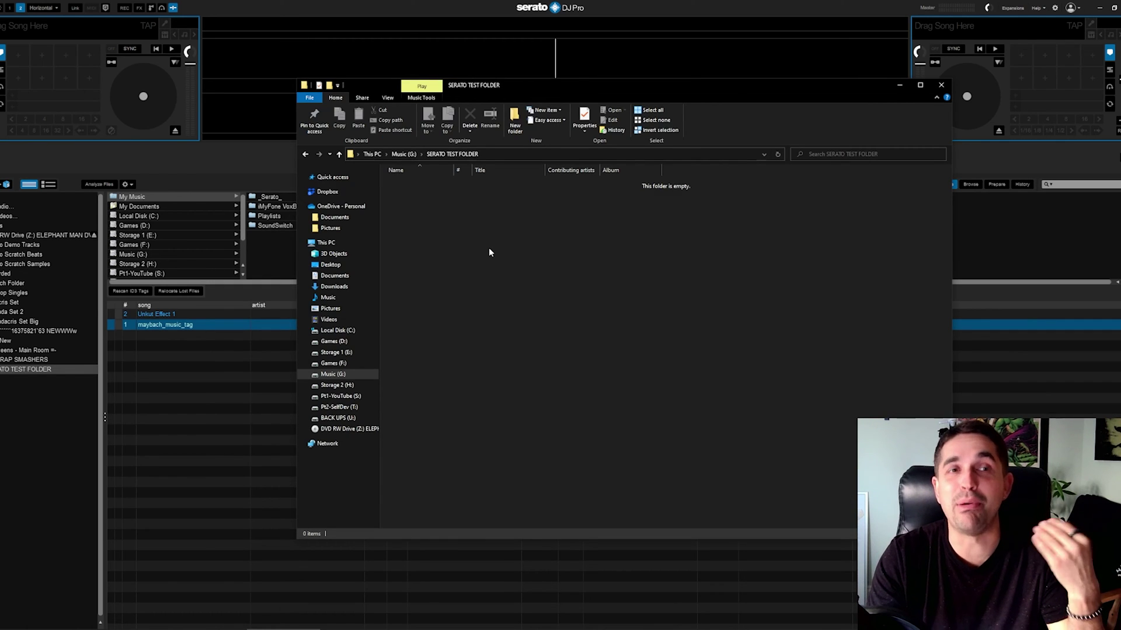
{"action": "key", "text": "alt+Left"}
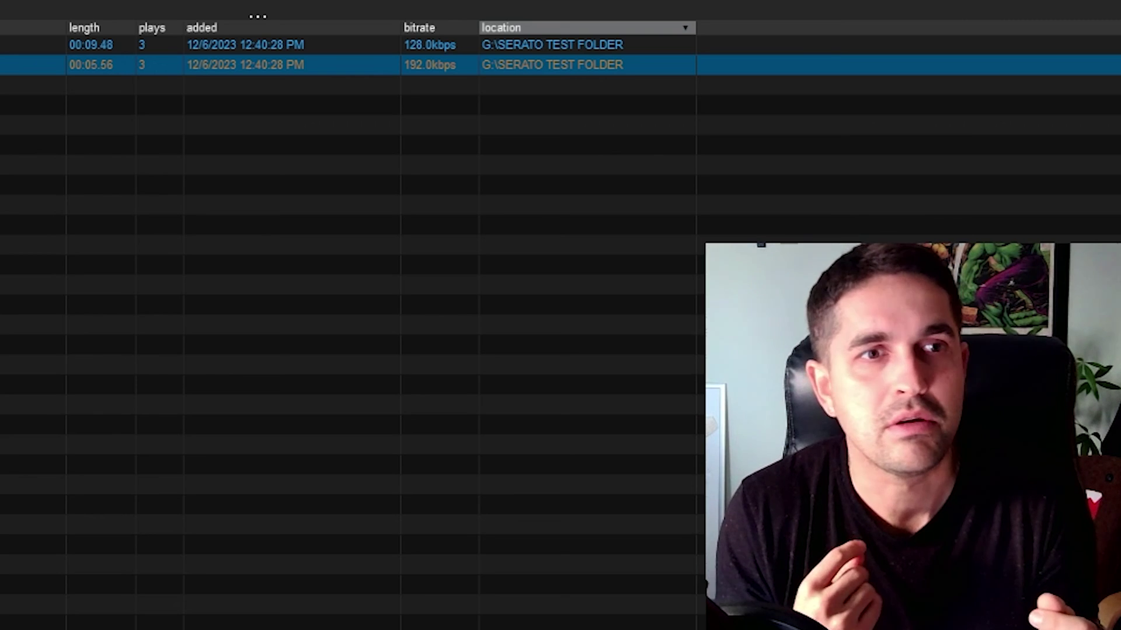
{"action": "left_click", "coordinate": [245, 44]}
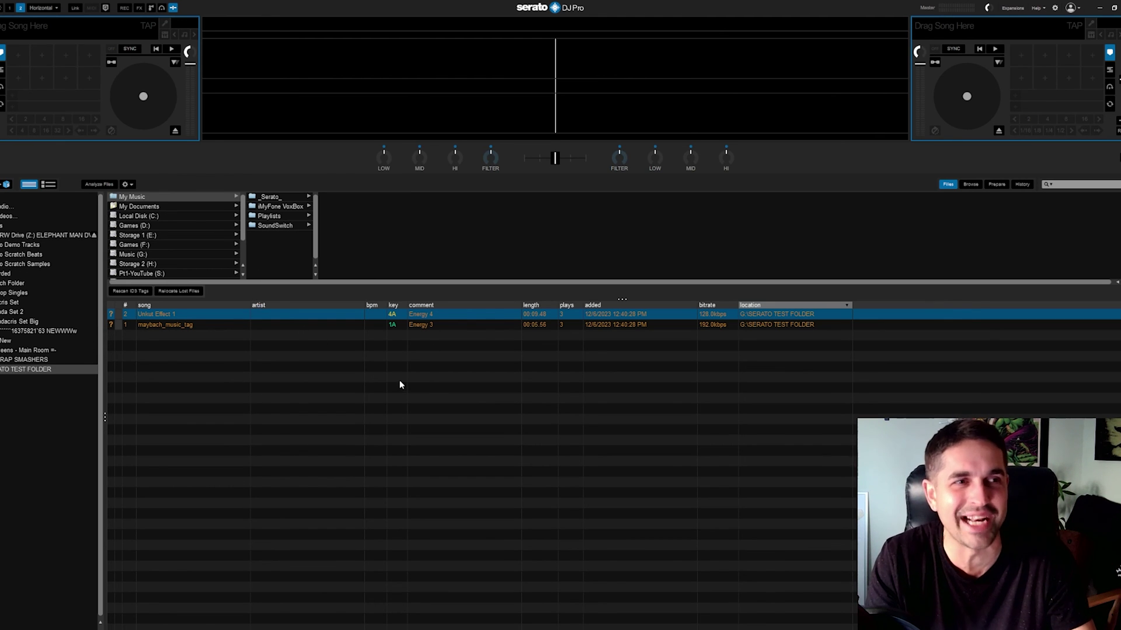
- In File Explorer, move maybach_music_tag.mp3 and Unkut Effect 1.mp3 from the Music (G:) root back into SERATO TEST FOLDER
{"action": "key", "text": "alt+Tab"}
{"action": "left_click_drag", "start_coordinate": [444, 301], "coordinate": [412, 252]}
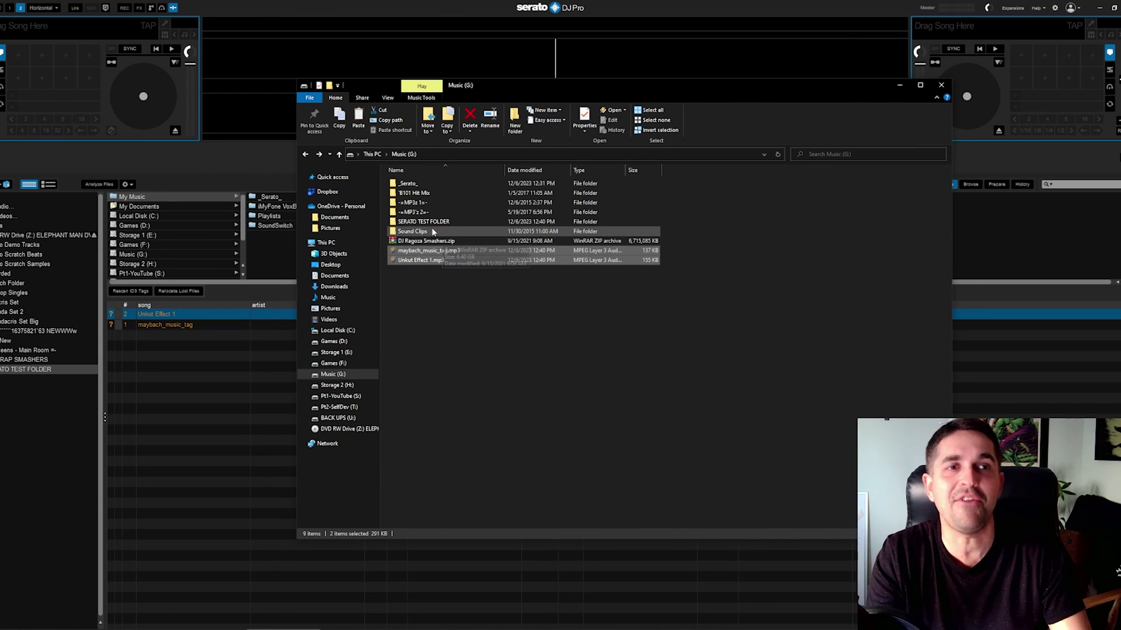
{"action": "double_click", "coordinate": [425, 222]}
{"action": "key", "text": "alt+Left"}
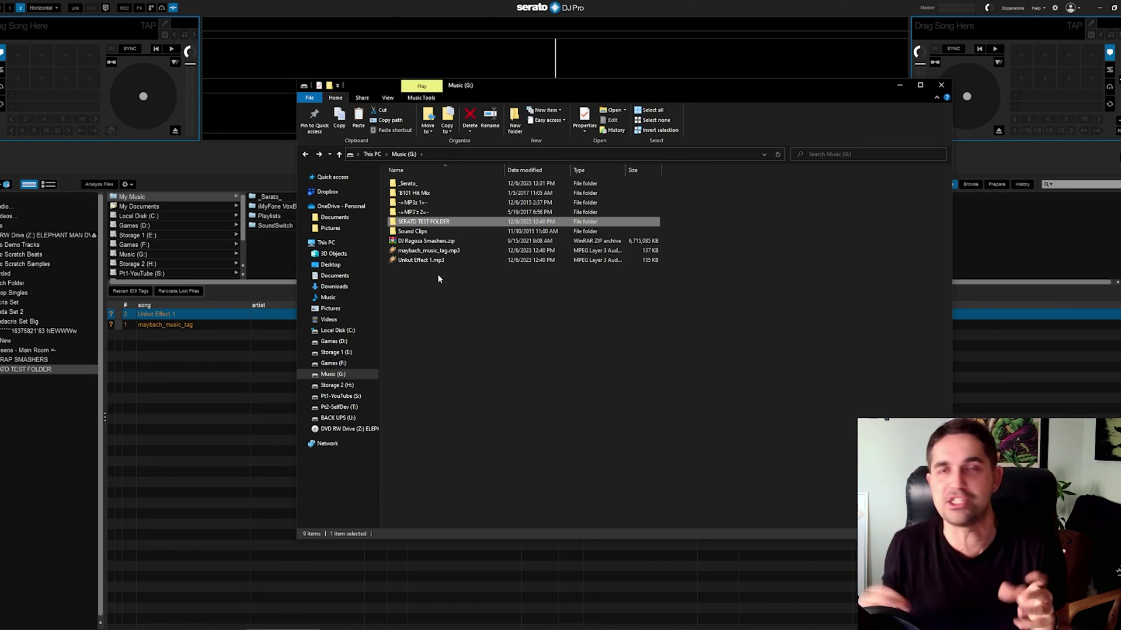
{"action": "double_click", "coordinate": [425, 223]}
{"action": "key", "text": "ctrl+v"}
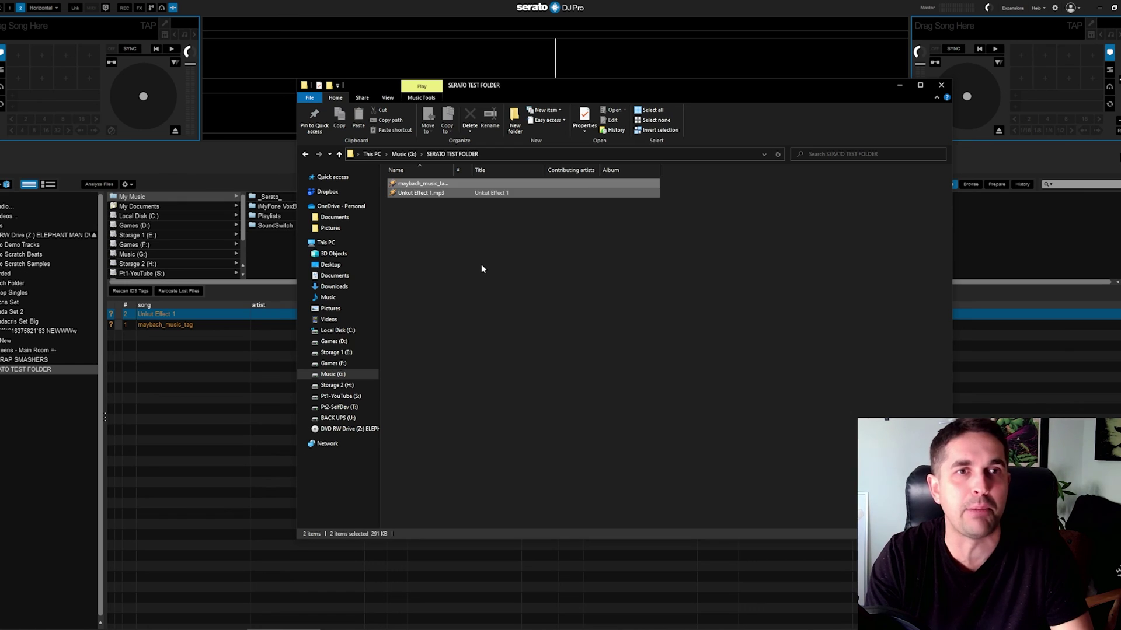
{"action": "key", "text": "BackSpace"}
- Switch to Serato DJ Pro and test playback of Unkut Effect 1 on the left deck
{"action": "left_click", "coordinate": [250, 416]}
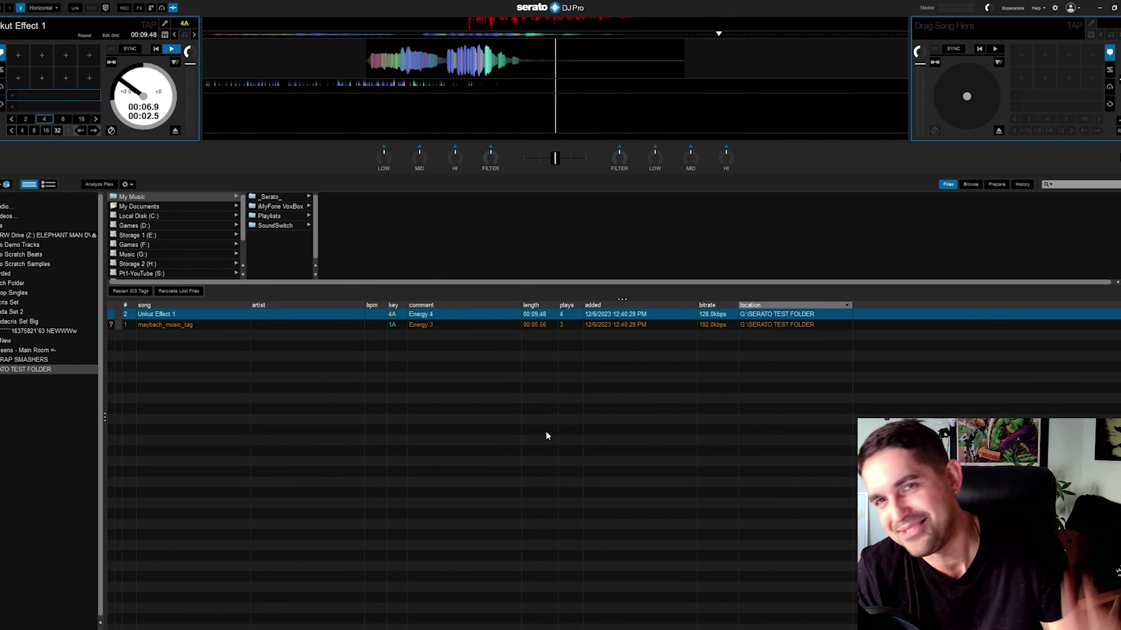
{"action": "key", "text": "space"}
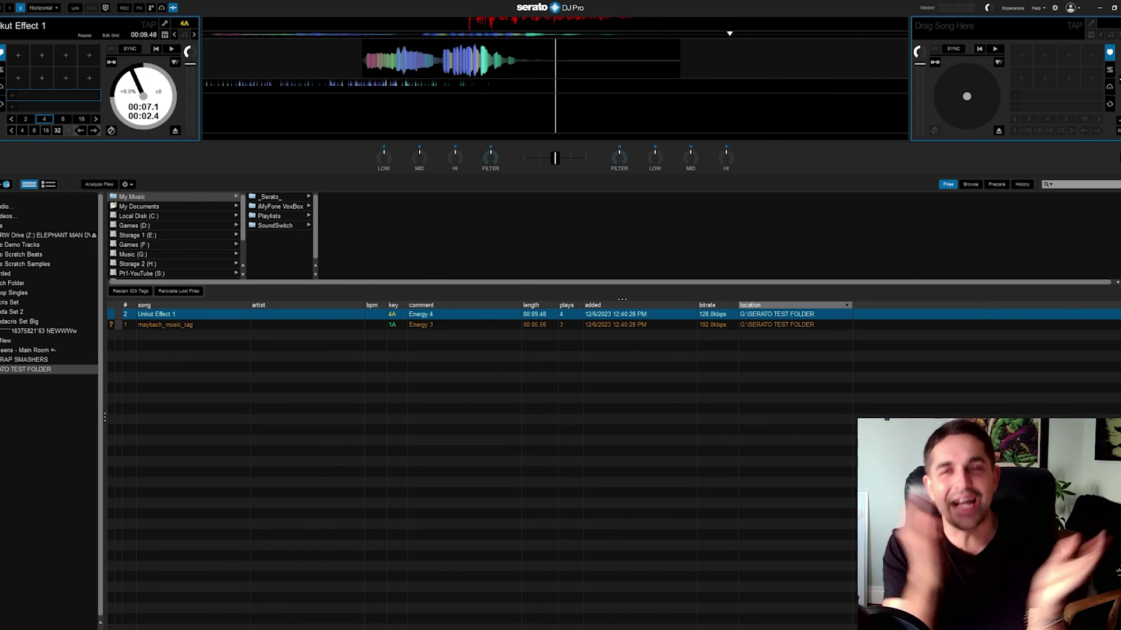